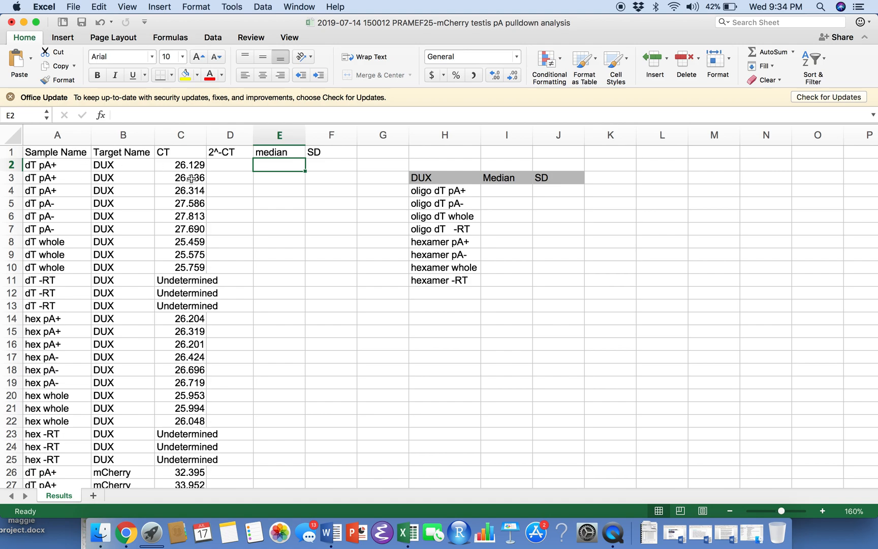
# - Examine the sample names, the target names and the triplicate CT values of the oligo dT samples for DUX
pyautogui.click(62, 165)
pyautogui.moveTo(64, 177); pyautogui.dragTo(66, 230)
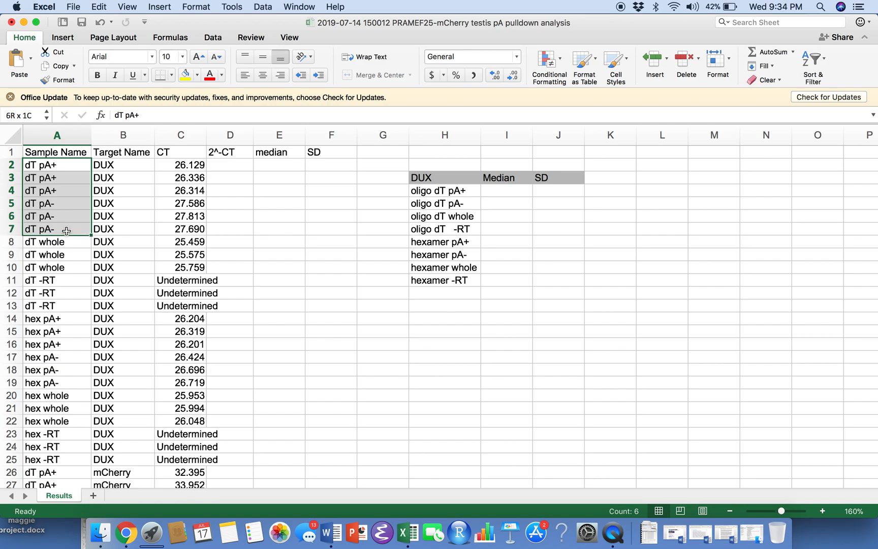
pyautogui.moveTo(119, 166); pyautogui.dragTo(113, 232)
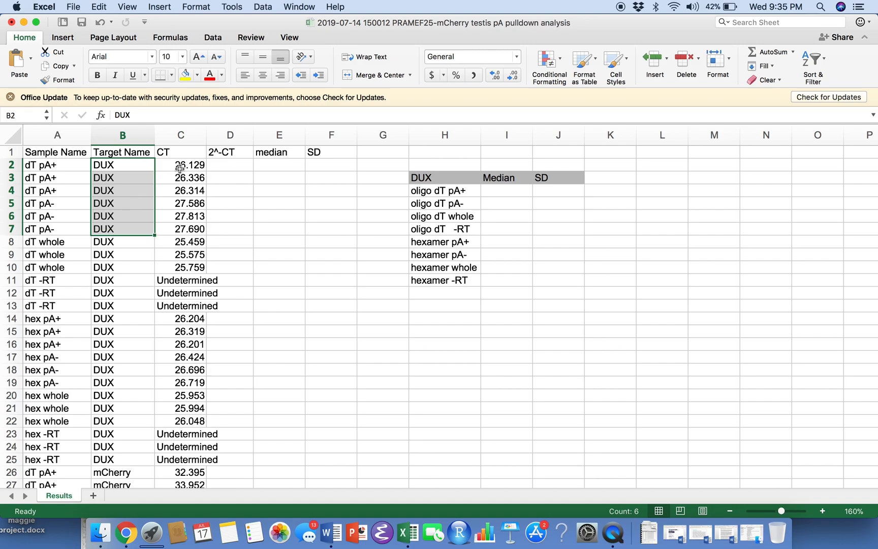
pyautogui.moveTo(180, 168); pyautogui.dragTo(183, 193)
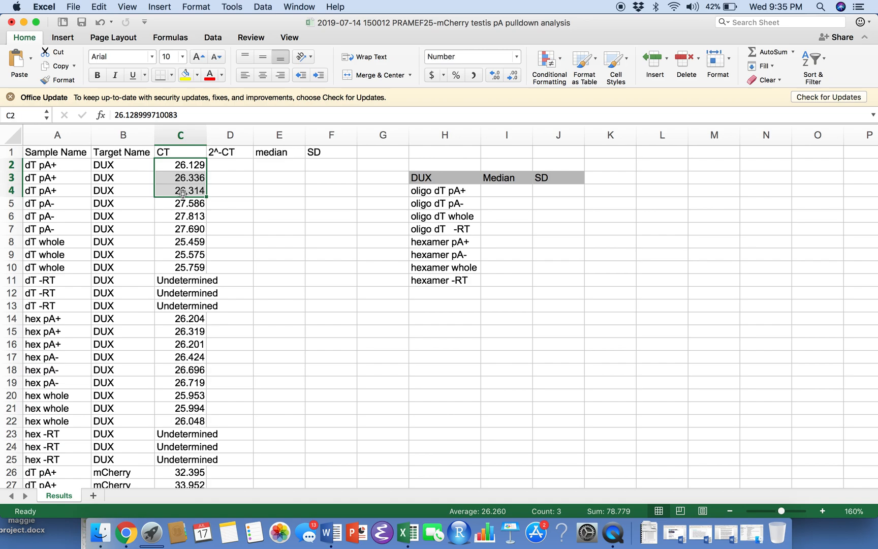
pyautogui.click(203, 192)
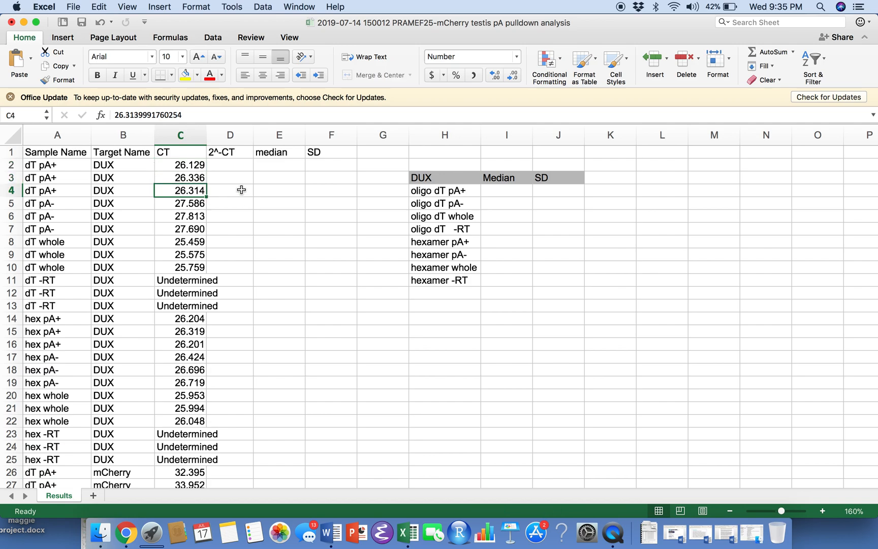
pyautogui.click(199, 165)
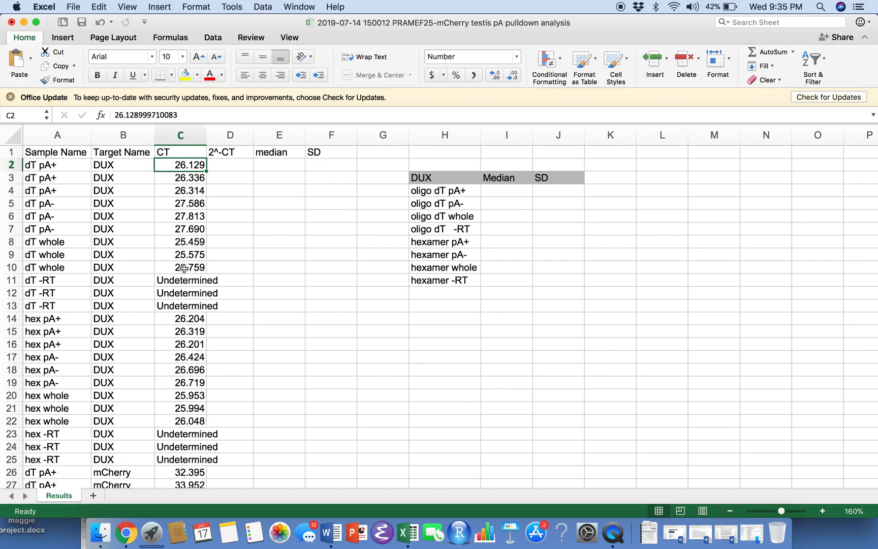
pyautogui.moveTo(195, 269); pyautogui.dragTo(194, 245)
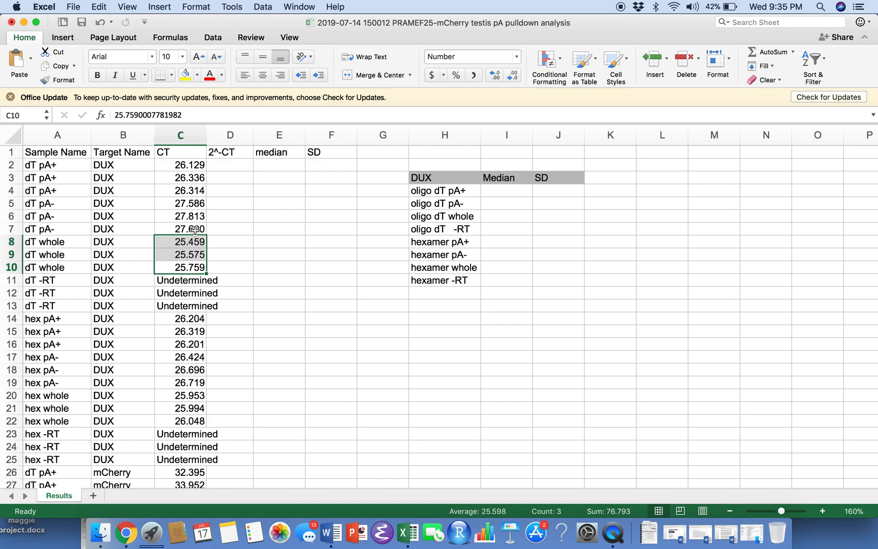
pyautogui.moveTo(195, 230); pyautogui.dragTo(193, 202)
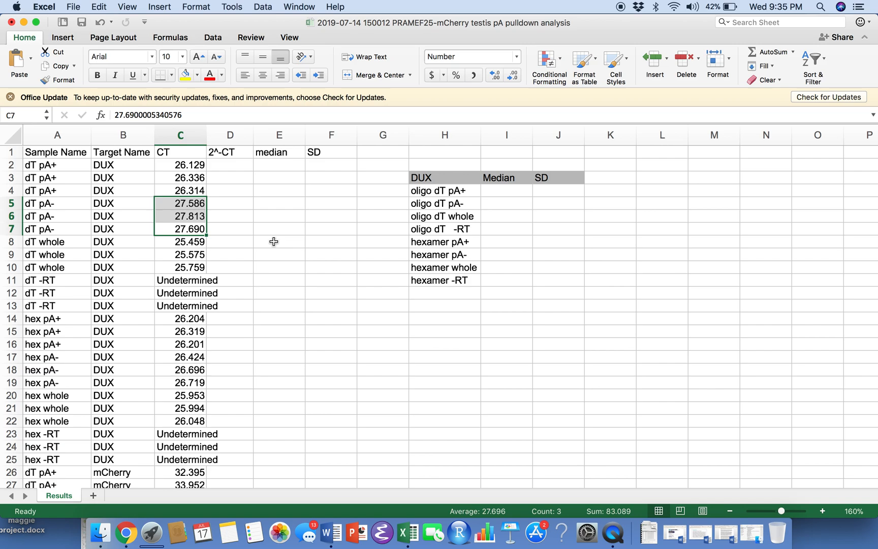
pyautogui.click(199, 207)
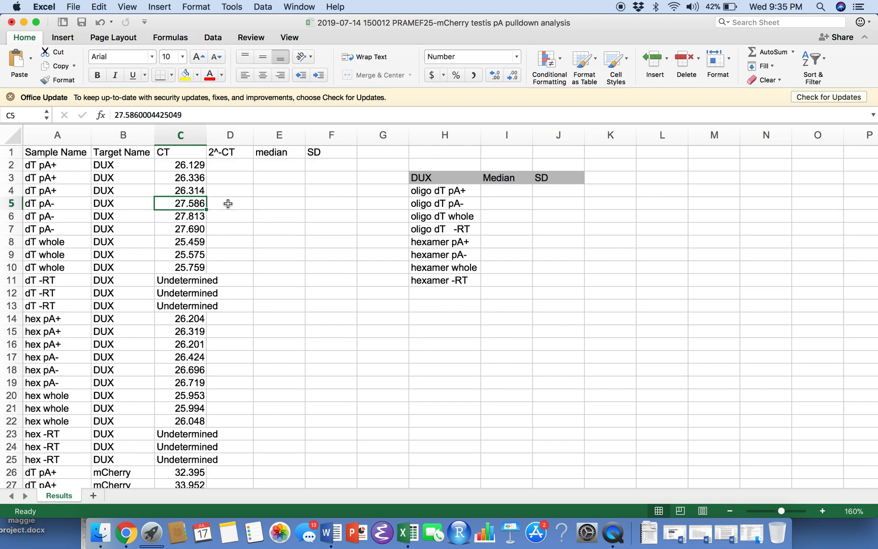
# - Enter the formula =2^-C2 in cell D2 to convert the first CT value
pyautogui.click(216, 165)
pyautogui.click(190, 168)
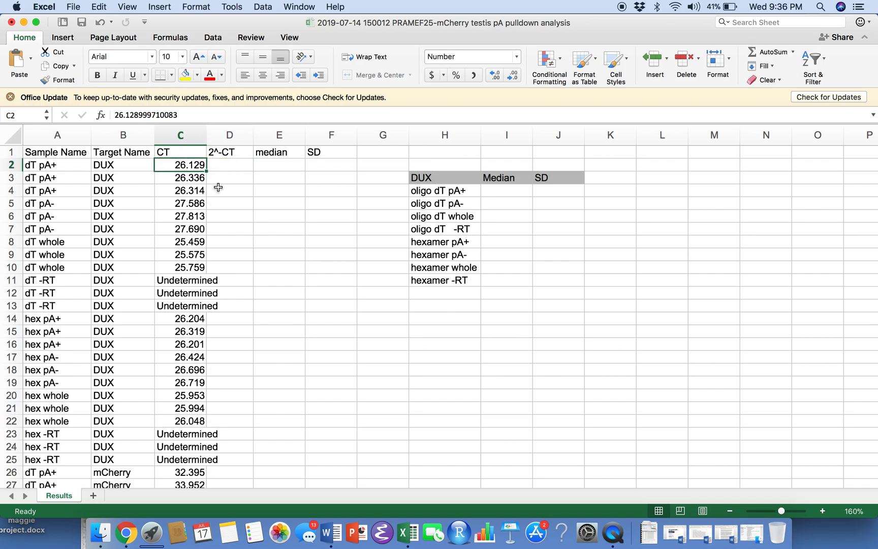
pyautogui.click(221, 167)
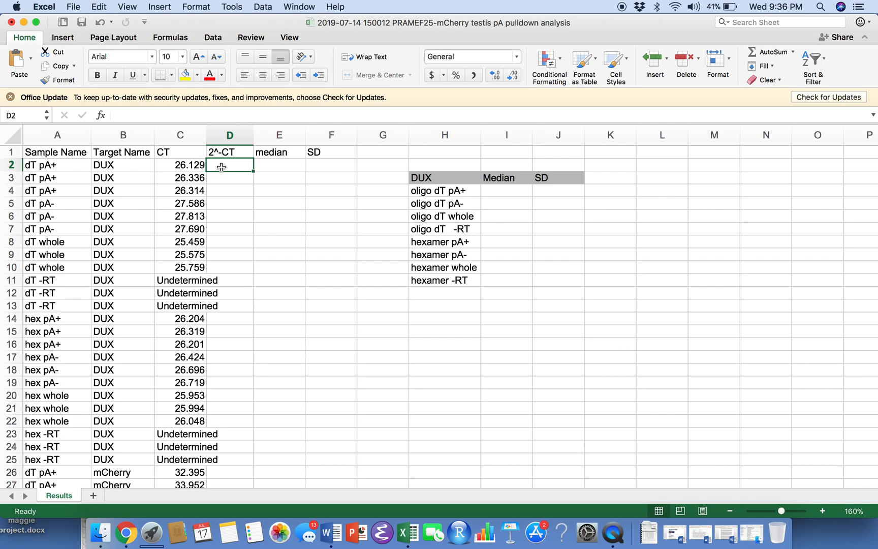
pyautogui.write('=')
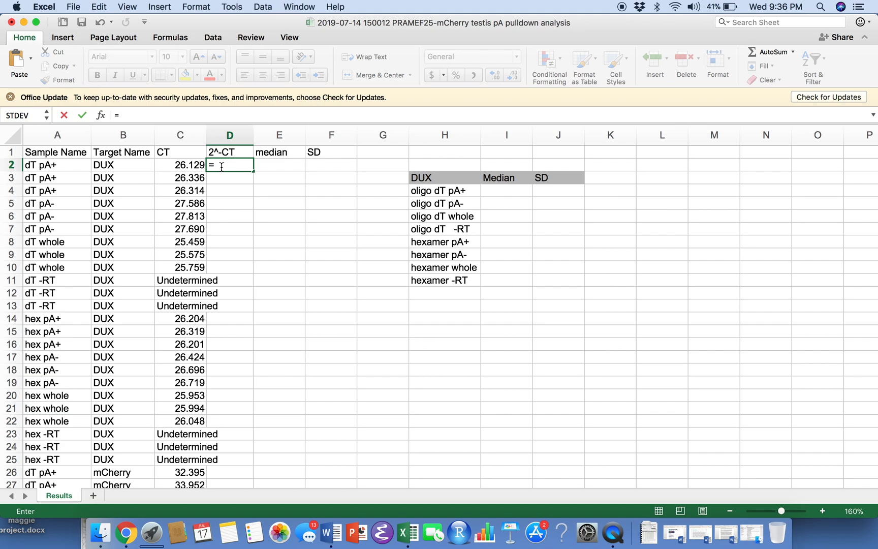
pyautogui.write('2^')
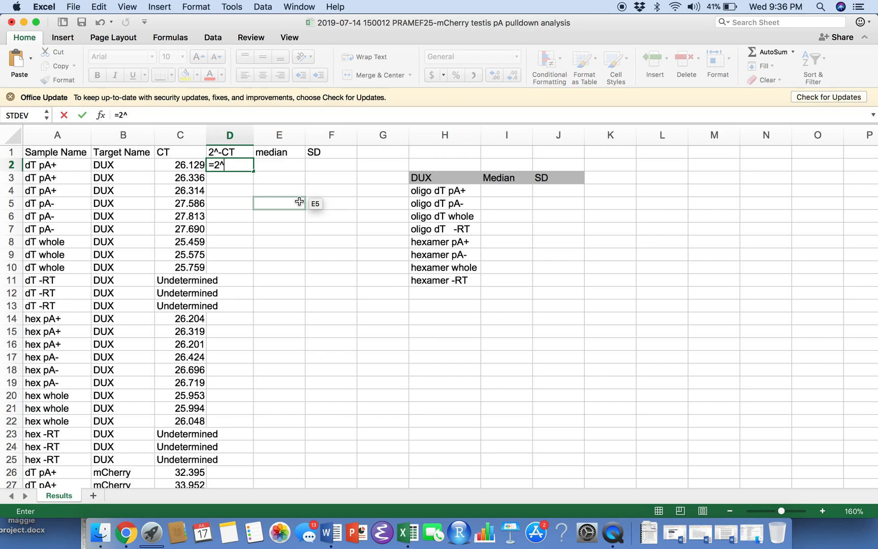
pyautogui.write('-')
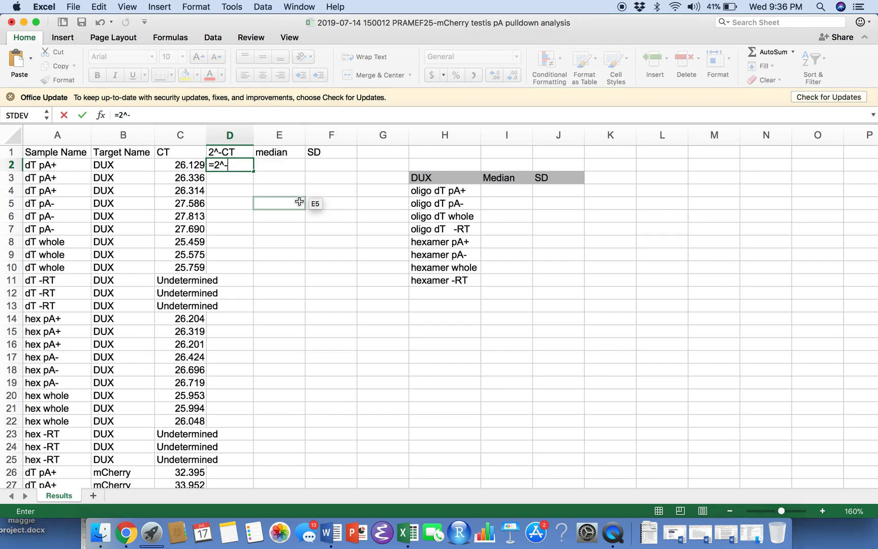
pyautogui.click(195, 163)
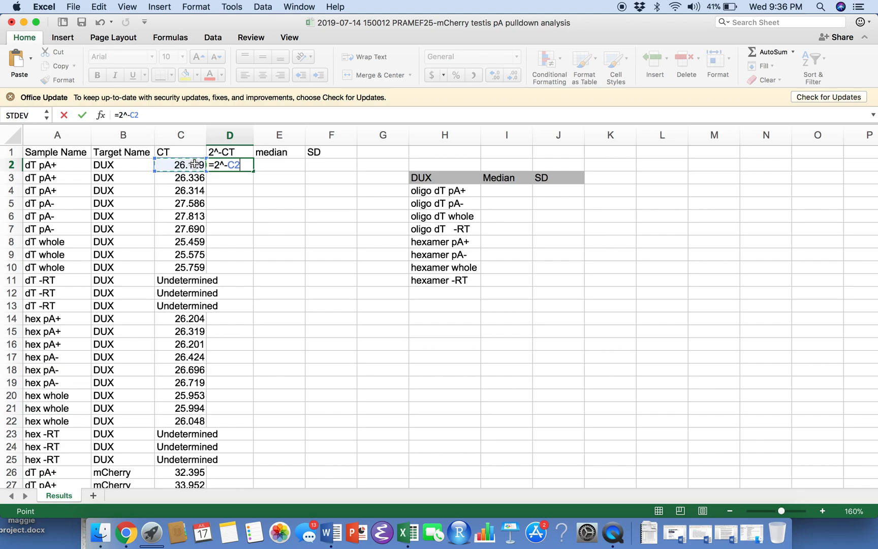
pyautogui.press('Return')
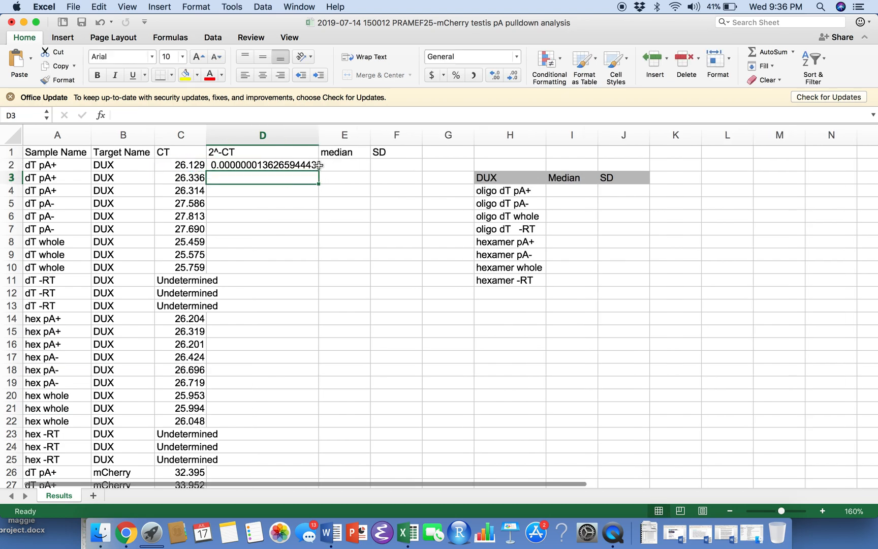
# - Format cell D2 in Scientific notation and narrow column D to fit the shorter value
pyautogui.click(301, 165)
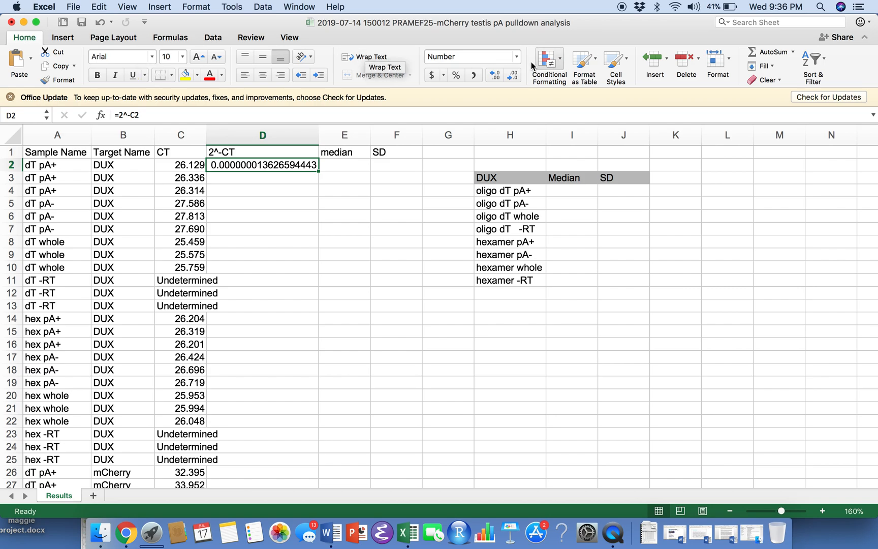
pyautogui.click(516, 56)
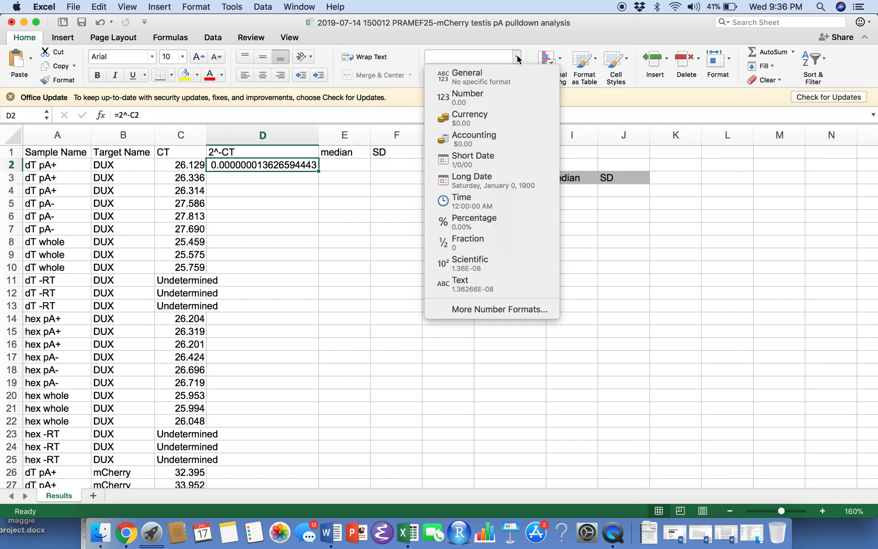
pyautogui.click(490, 261)
pyautogui.moveTo(321, 141); pyautogui.dragTo(253, 141)
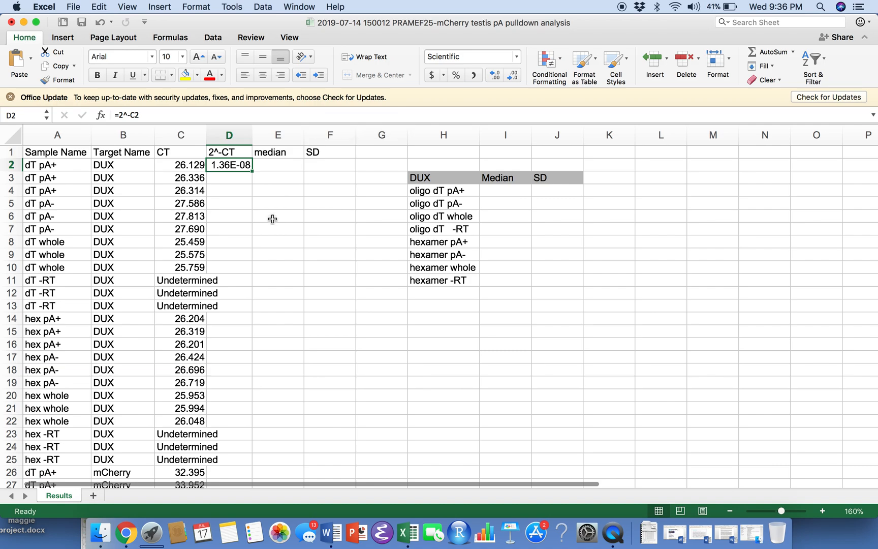
# - Fill the 2^-CT formula from D2 down to D25 for all the DUX samples
pyautogui.click(236, 186)
pyautogui.click(247, 177)
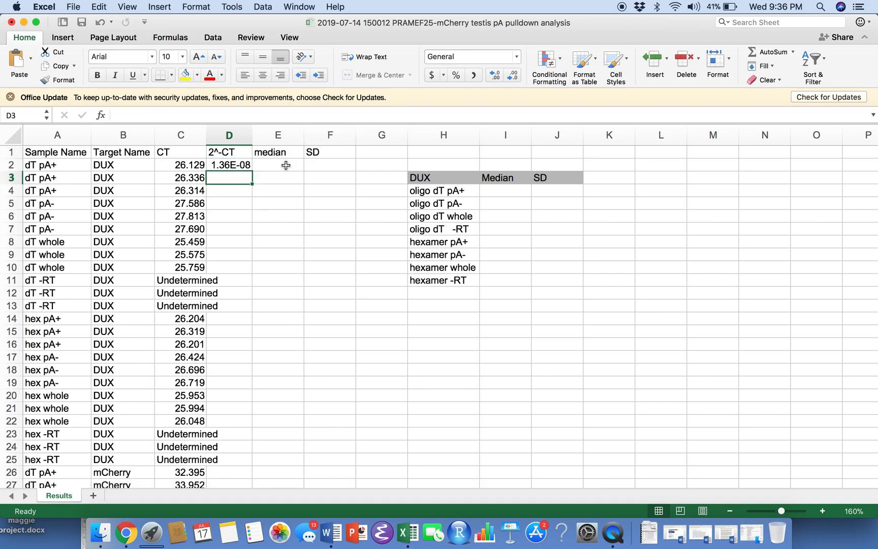
pyautogui.click(239, 166)
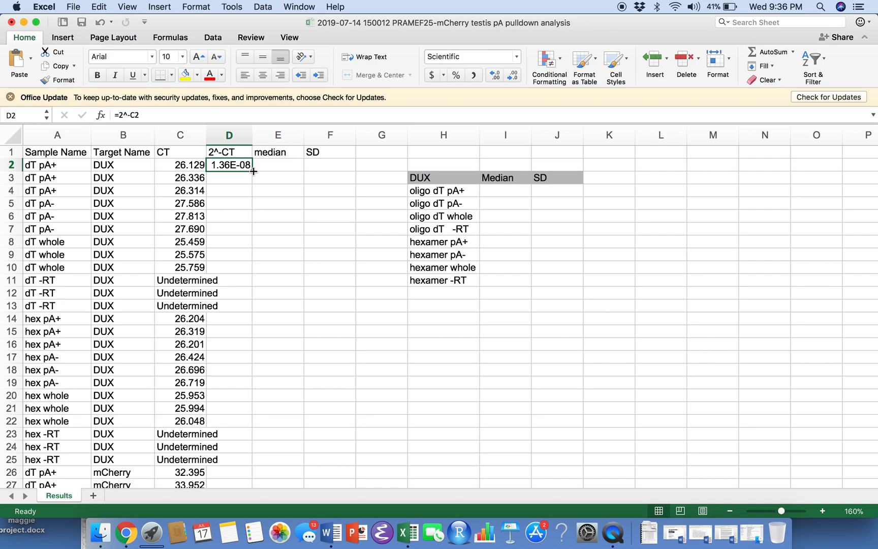
pyautogui.moveTo(253, 172); pyautogui.dragTo(248, 463)
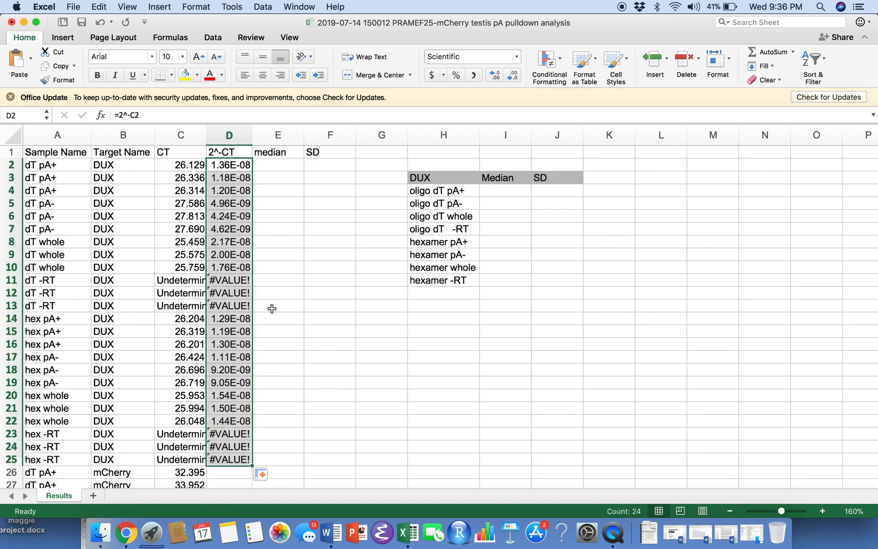
# - Check the copied 2^-CT formulas in column D, inspecting which CT cell the formula in D7 references
pyautogui.click(243, 178)
pyautogui.click(241, 164)
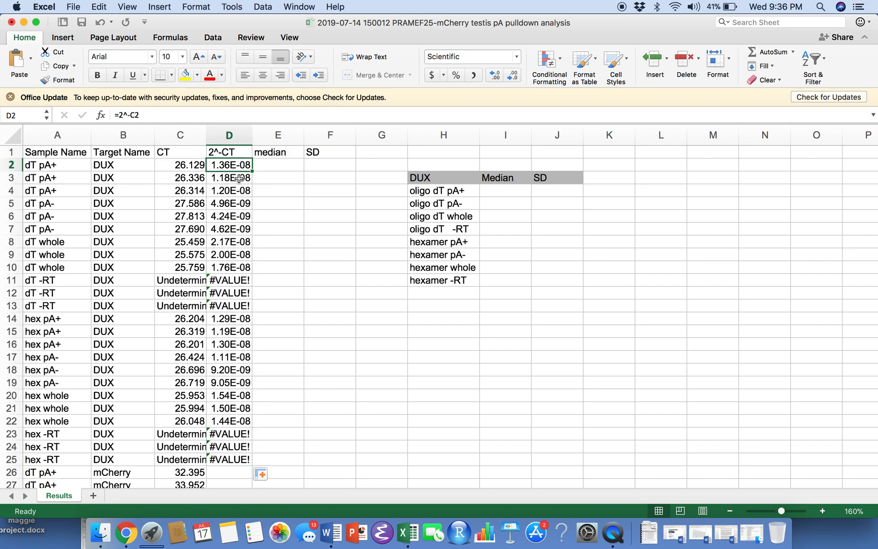
pyautogui.click(232, 229)
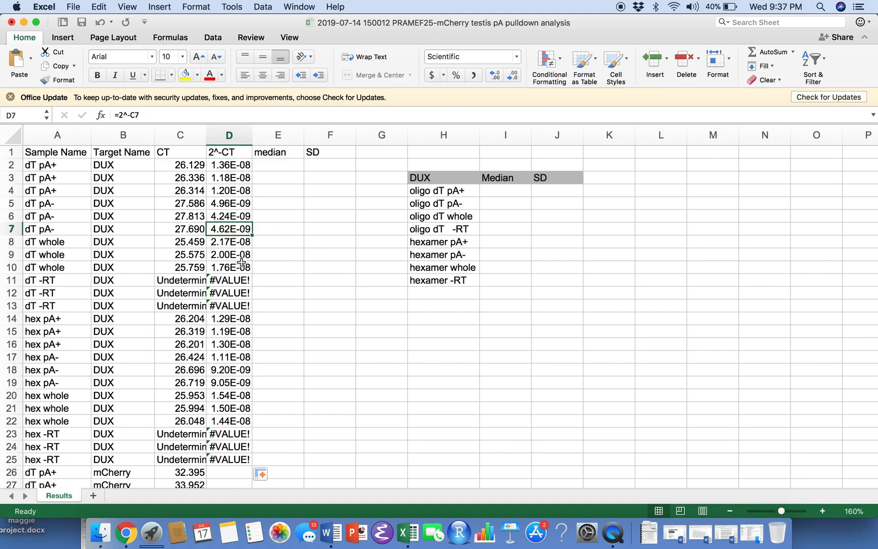
pyautogui.click(212, 116)
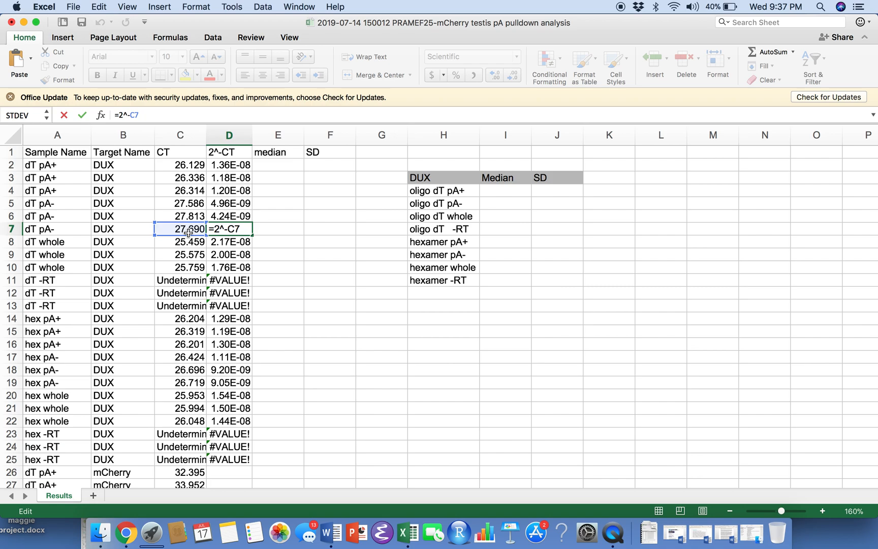
pyautogui.press('Return')
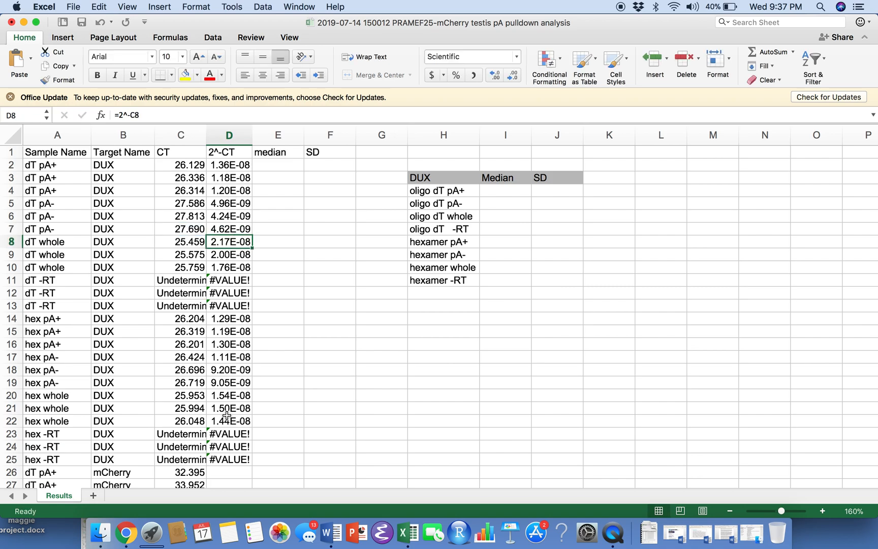
pyautogui.moveTo(231, 458); pyautogui.dragTo(224, 164)
# - Calculate the median of the three dT pA+ replicates in cell E2 with =MEDIAN(D2:D4)
pyautogui.click(283, 165)
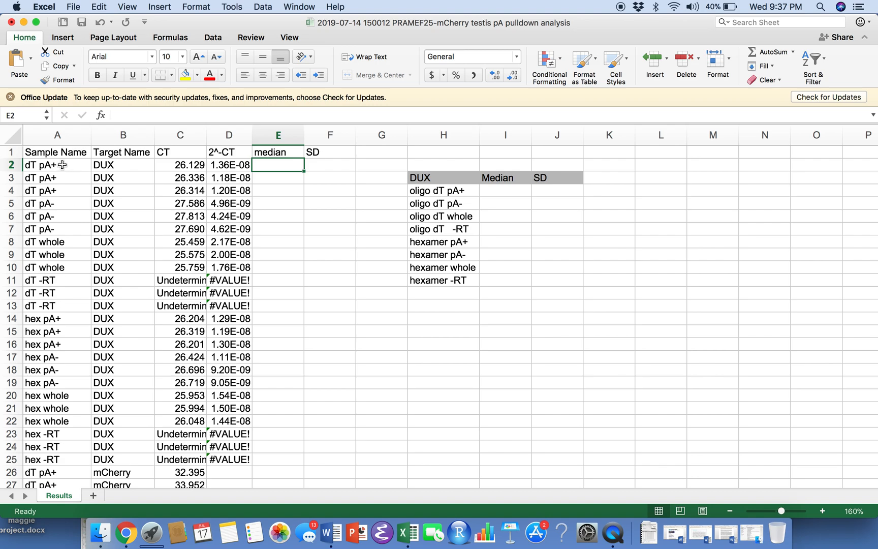
pyautogui.moveTo(62, 165); pyautogui.dragTo(239, 193)
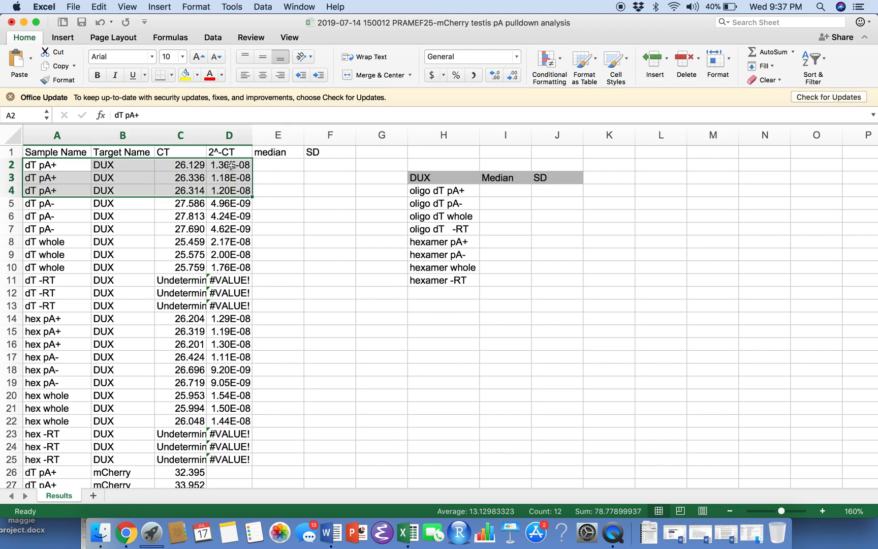
pyautogui.click(276, 167)
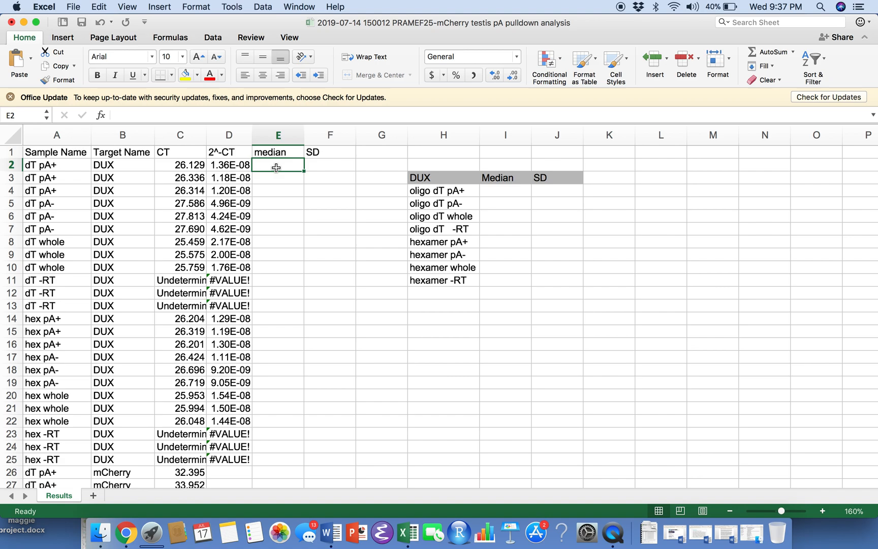
pyautogui.write('=')
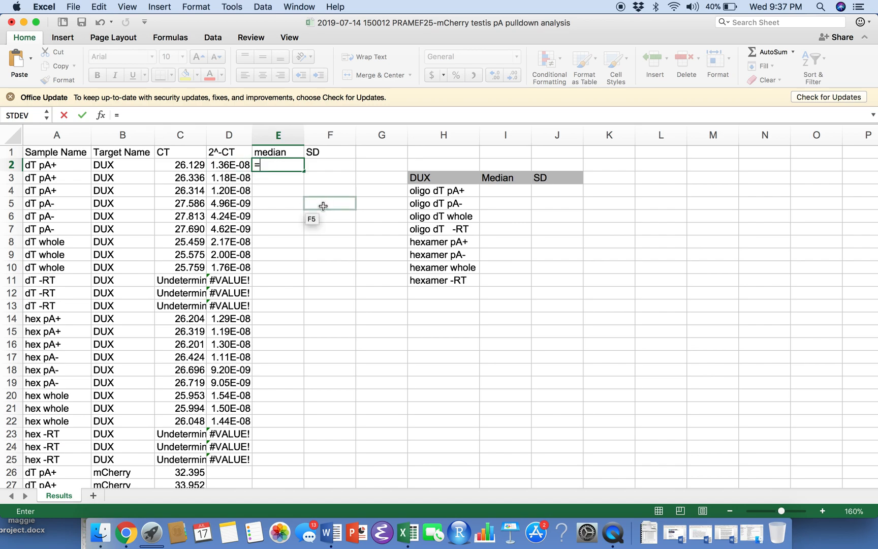
pyautogui.write('med')
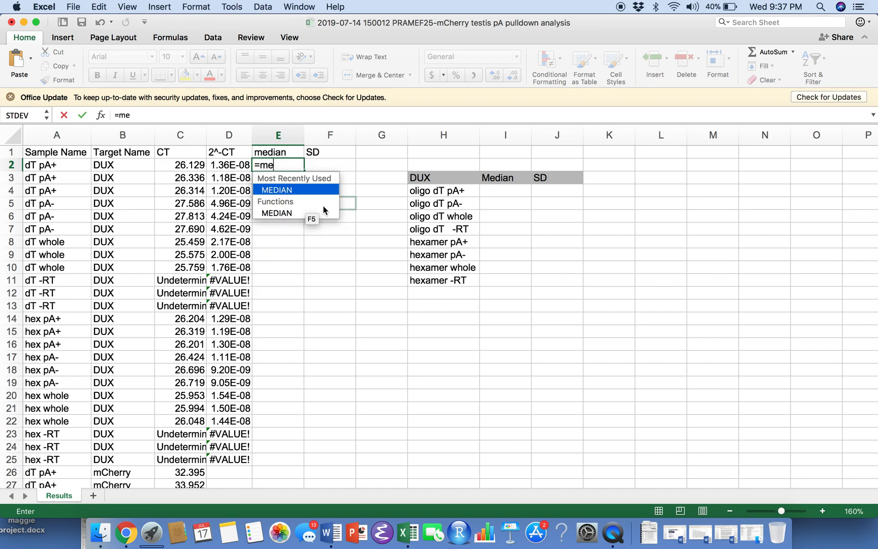
pyautogui.doubleClick(284, 189)
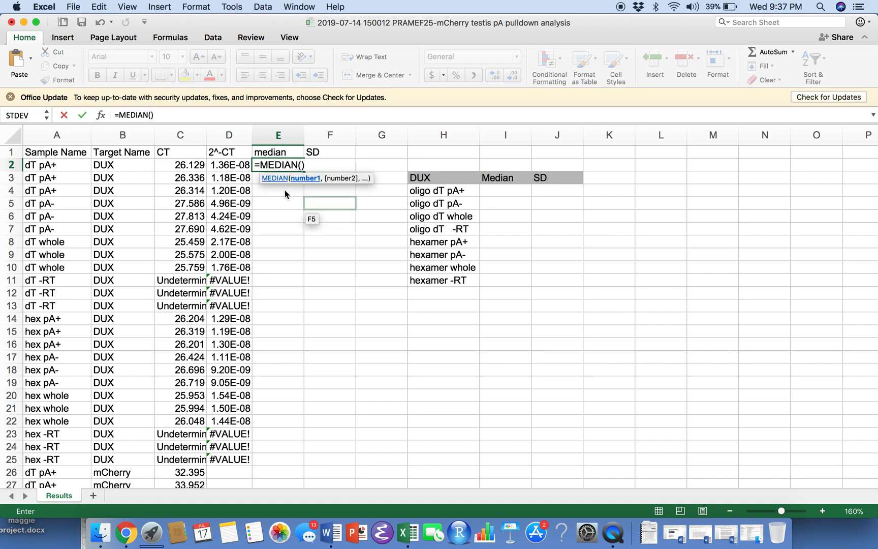
pyautogui.click(242, 166)
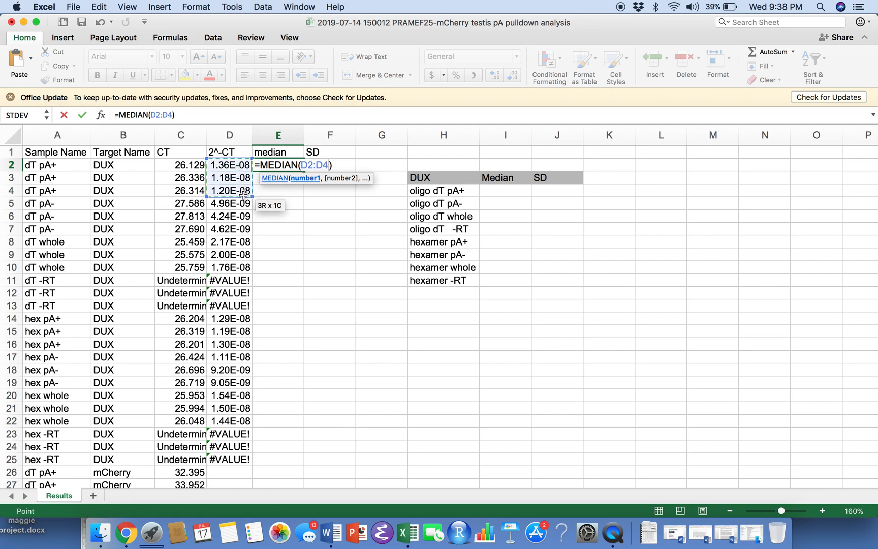
pyautogui.press('Return')
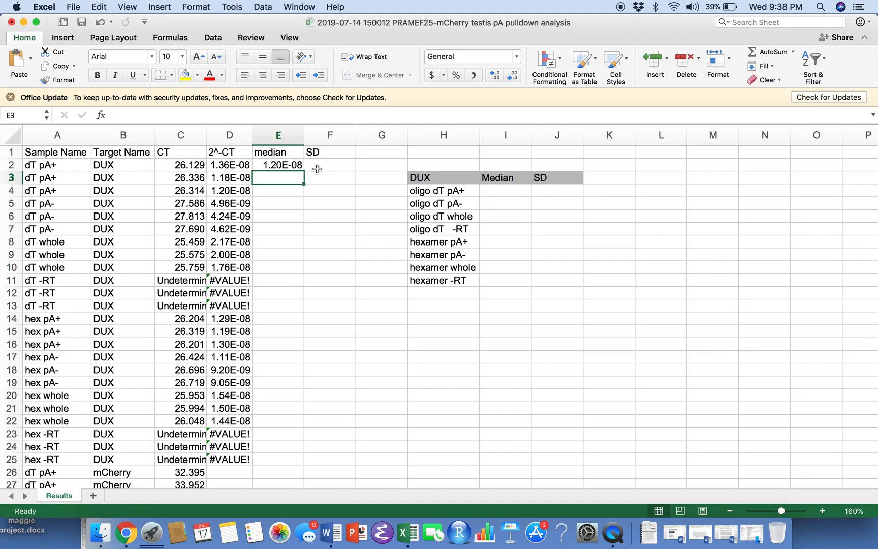
# - Calculate the standard deviation of the three dT pA+ replicates in cell F2 with =STDEV(D2:D4)
pyautogui.click(317, 169)
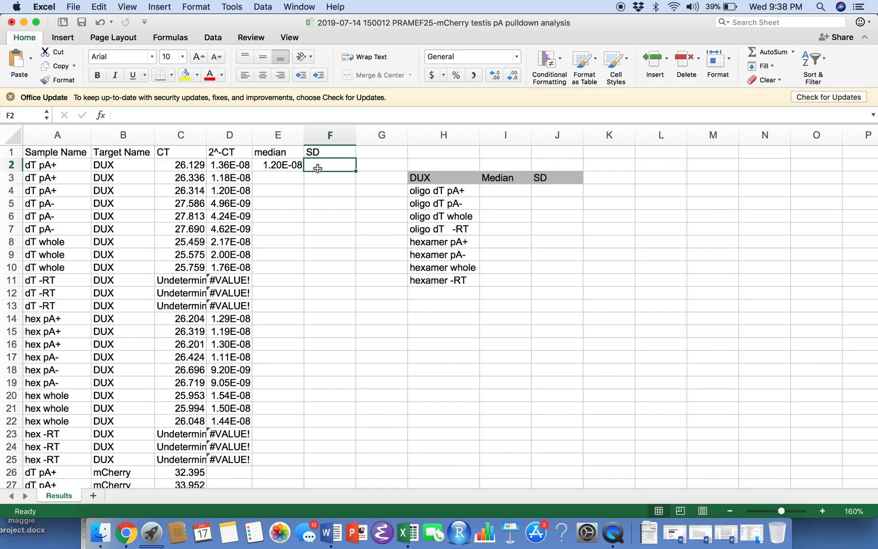
pyautogui.write('=')
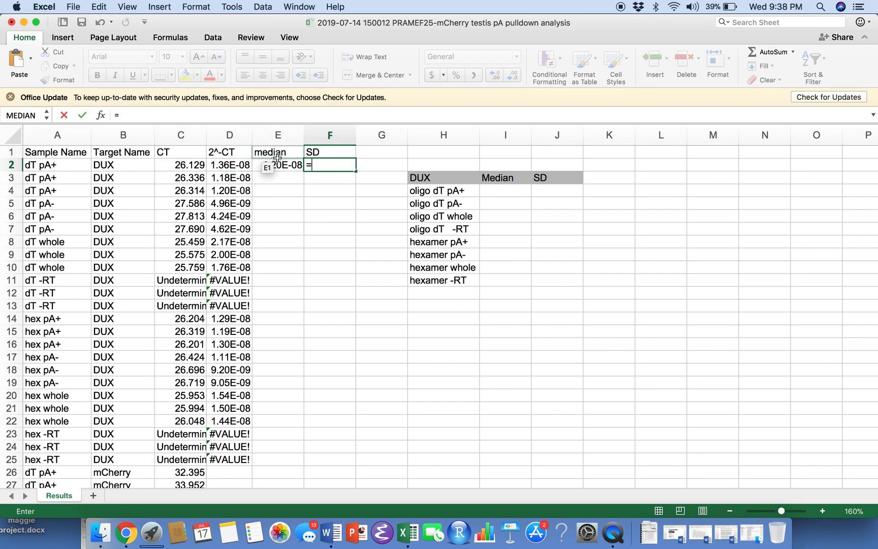
pyautogui.write('st')
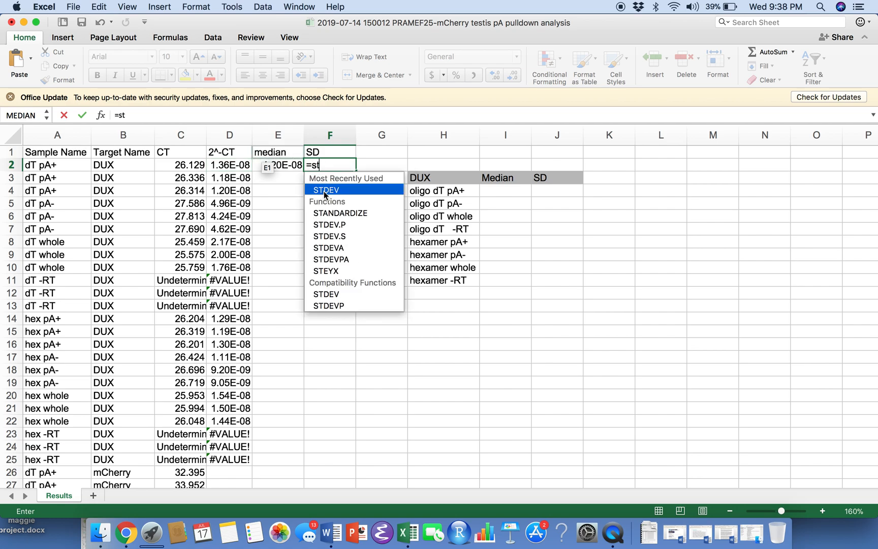
pyautogui.doubleClick(324, 190)
pyautogui.moveTo(231, 166); pyautogui.dragTo(239, 192)
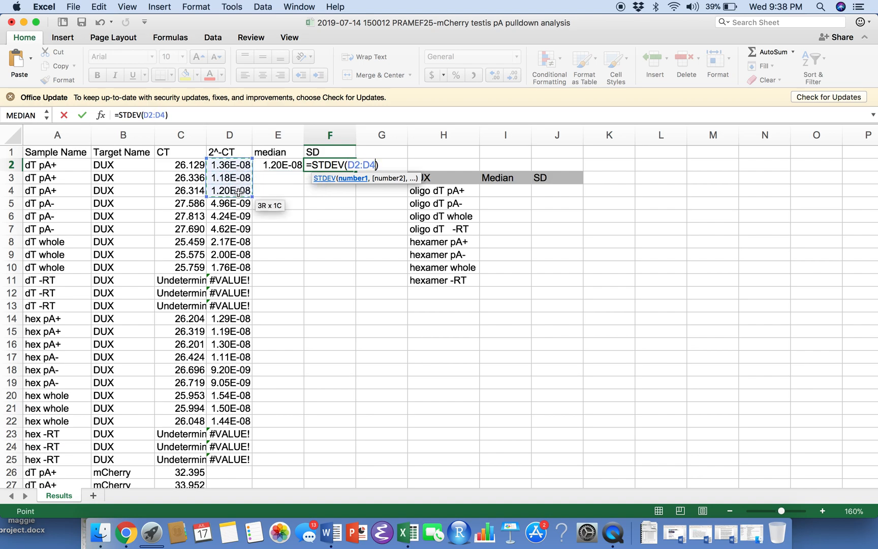
pyautogui.press('Return')
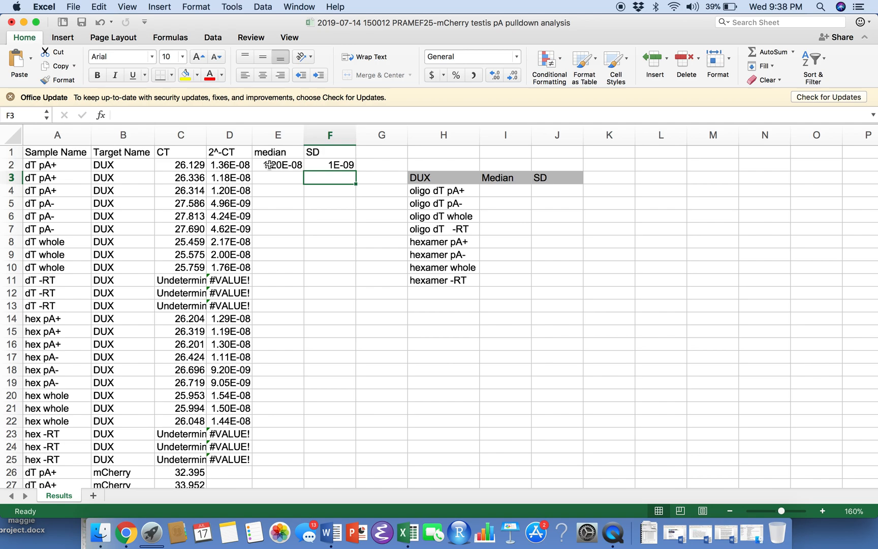
# - Copy the median and SD formulas from E2:F2 to the first dT pA- row, starting at E5
pyautogui.moveTo(270, 166); pyautogui.dragTo(334, 167)
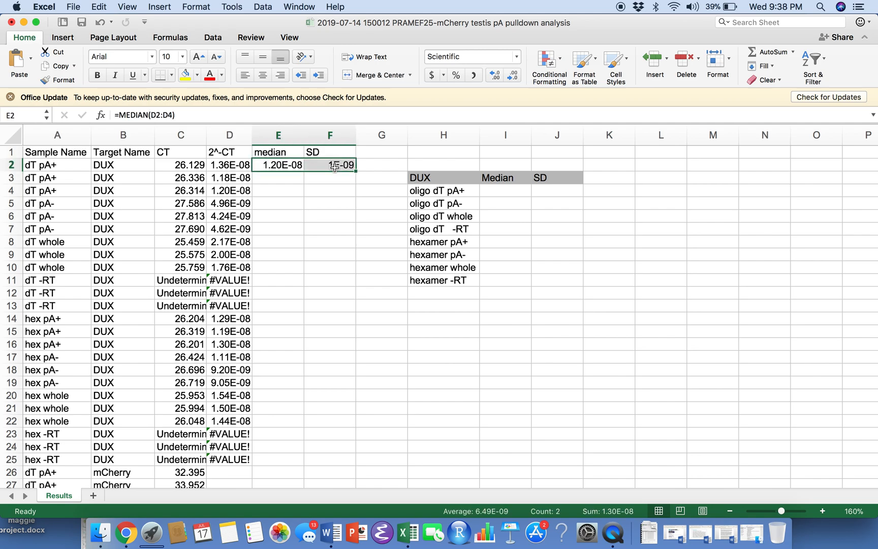
pyautogui.press('super+c')
pyautogui.click(278, 205)
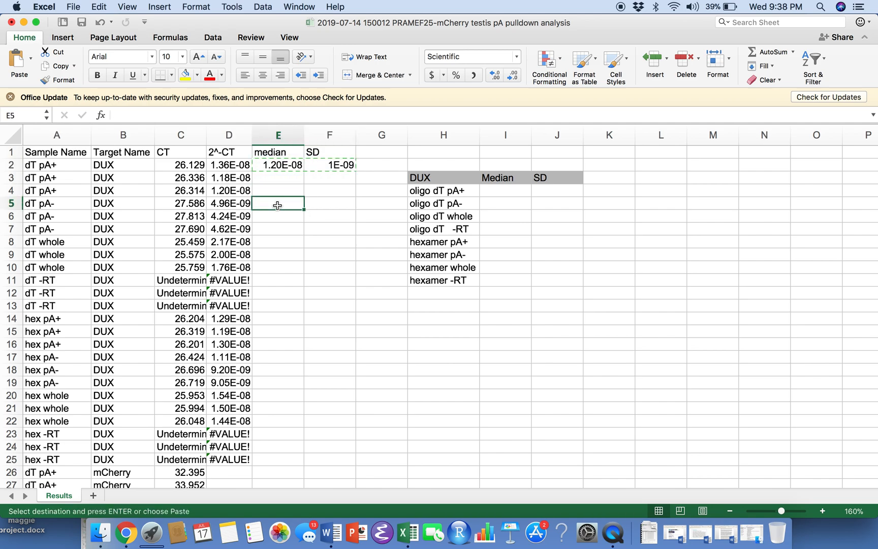
pyautogui.press('super+v')
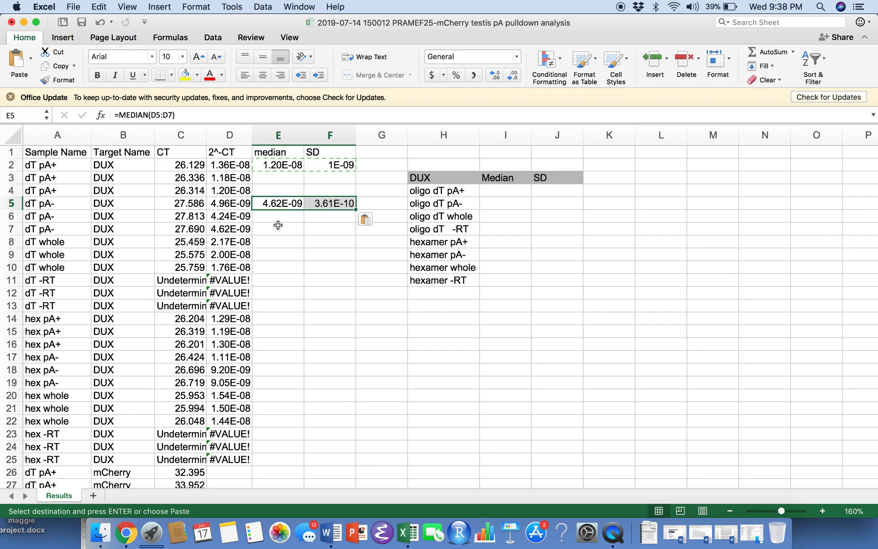
# - Check which replicate cells the copied median formula in E5 references
pyautogui.click(337, 256)
pyautogui.click(292, 210)
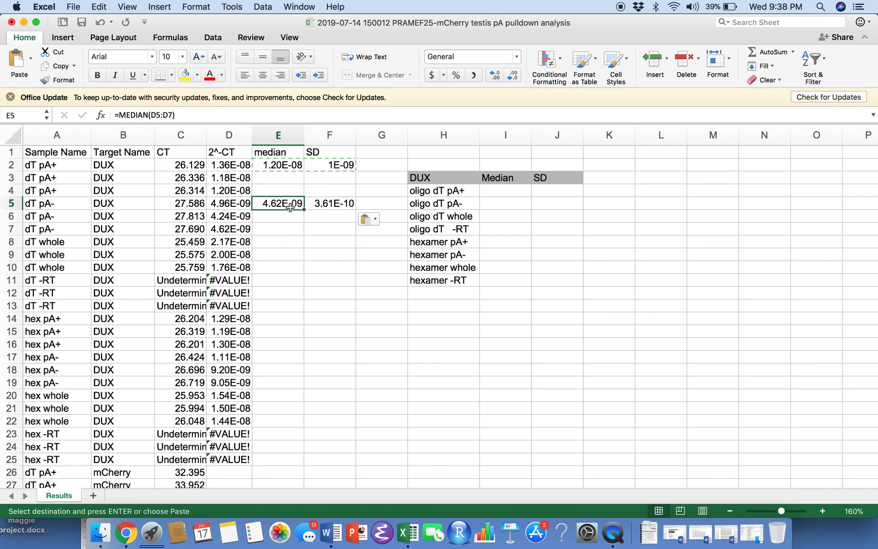
pyautogui.doubleClick(277, 204)
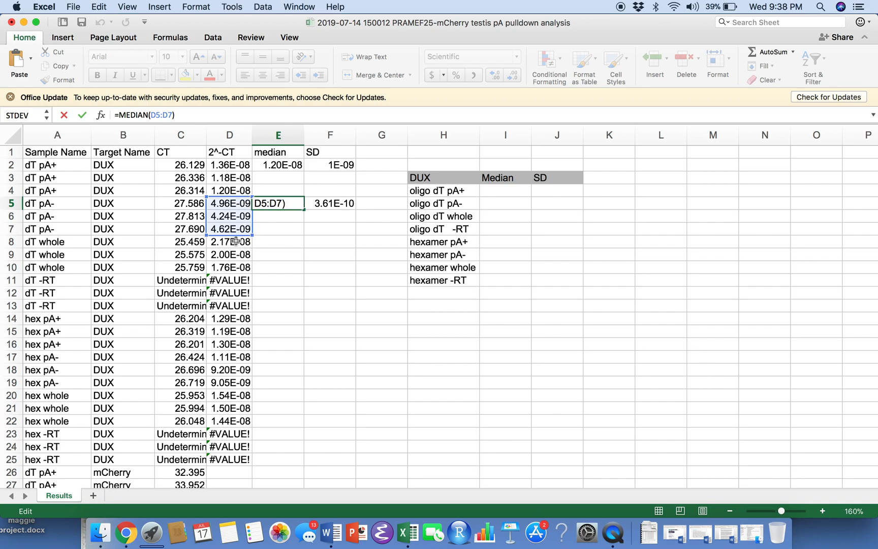
pyautogui.press('Return')
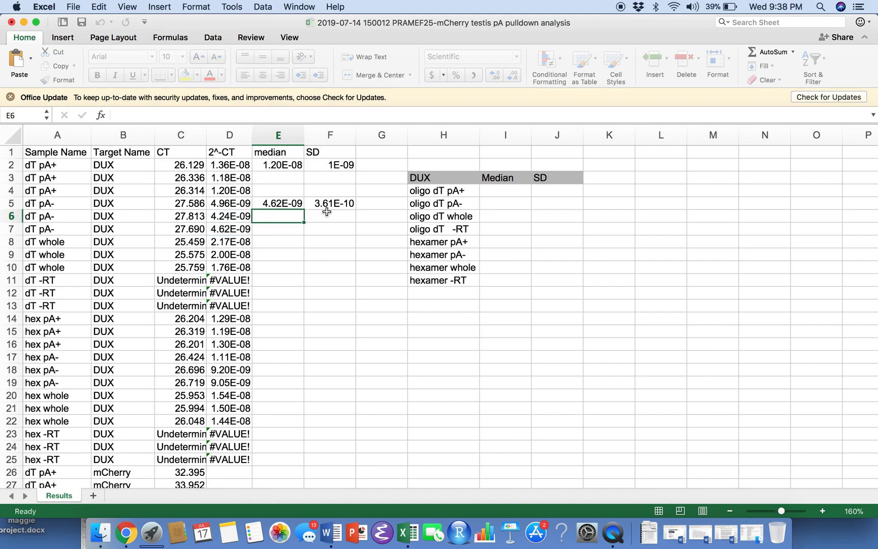
# - Copy the median and SD formula block E2:F5 to E8, E14 and E20 to cover the remaining DUX samples
pyautogui.moveTo(281, 161); pyautogui.dragTo(316, 202)
pyautogui.press('super+c')
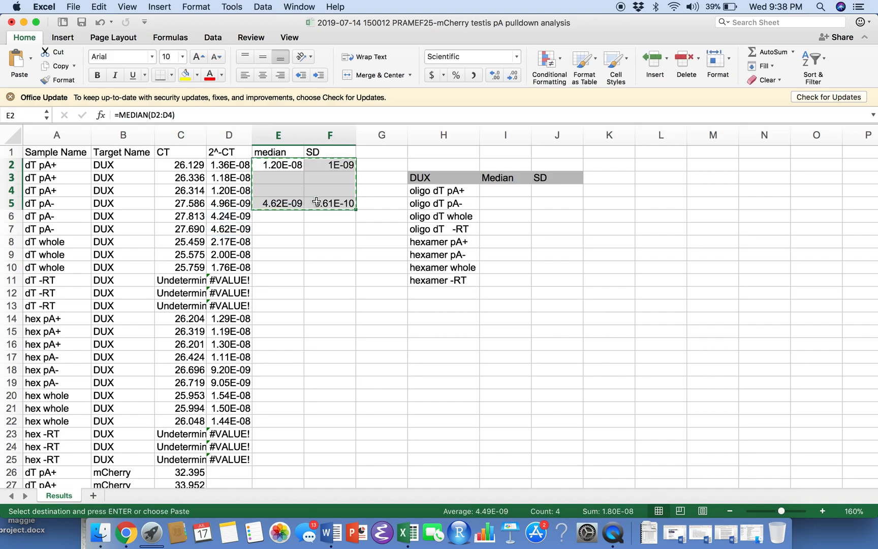
pyautogui.click(281, 243)
pyautogui.press('super+v')
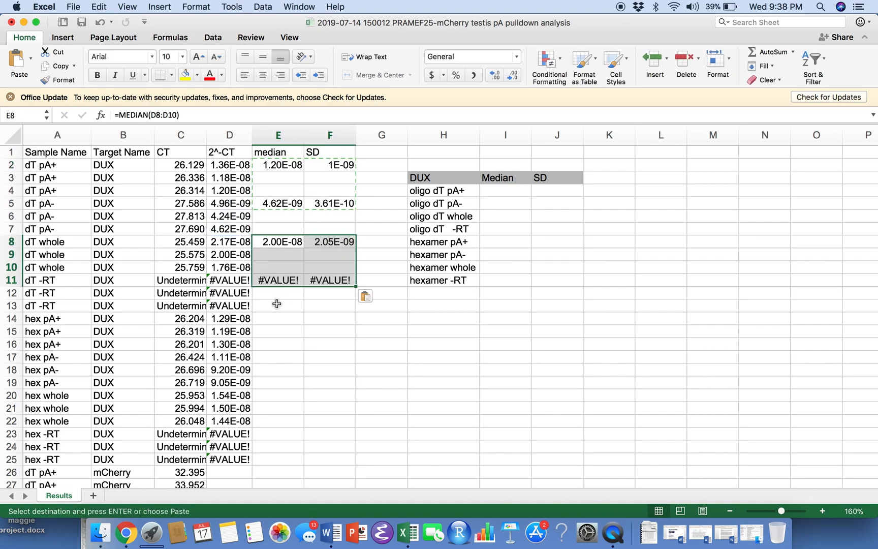
pyautogui.click(277, 317)
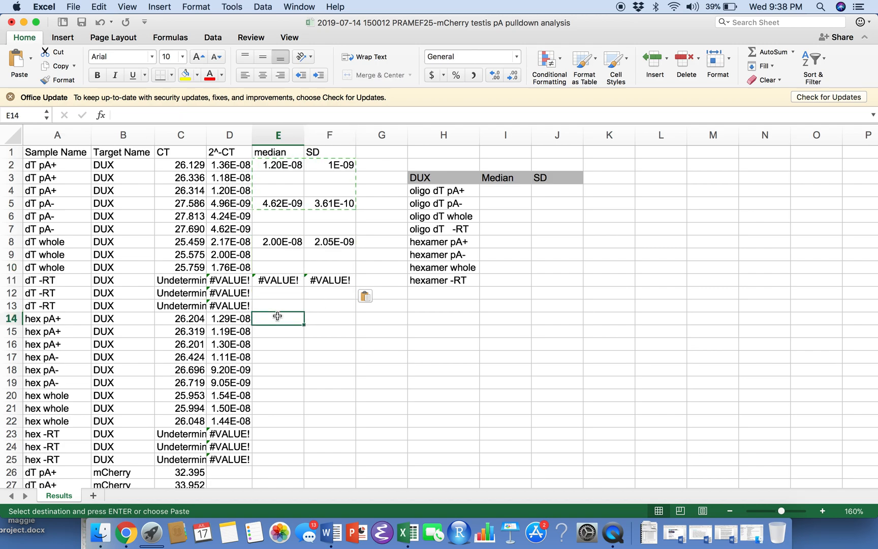
pyautogui.press('super+v')
pyautogui.click(280, 395)
pyautogui.press('super+v')
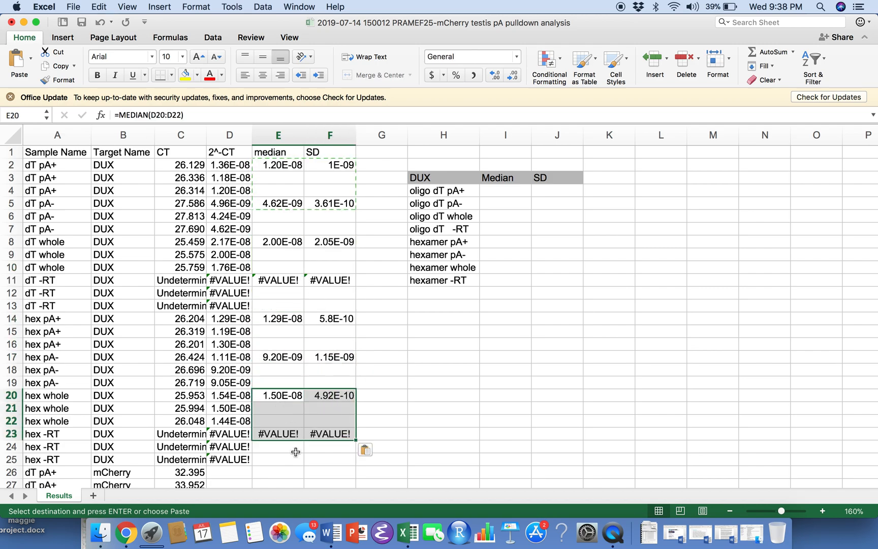
pyautogui.click(286, 461)
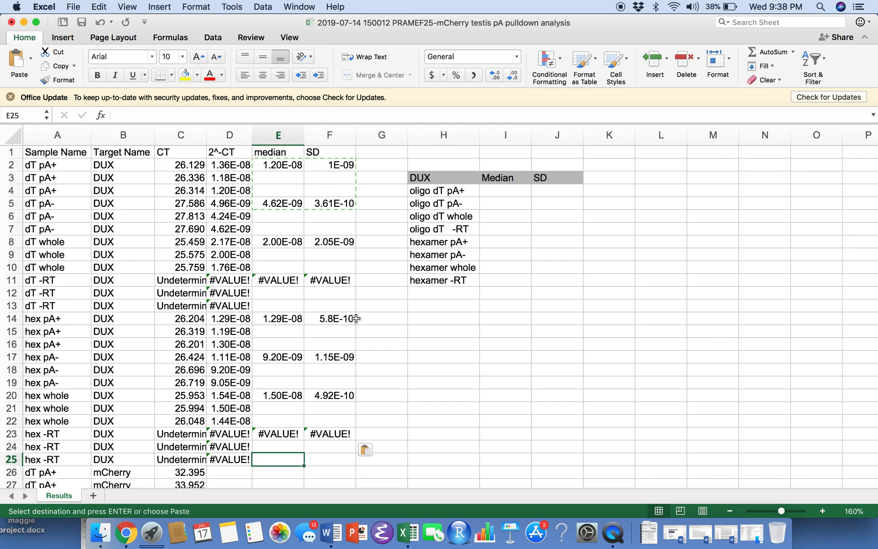
pyautogui.moveTo(279, 166); pyautogui.dragTo(341, 269)
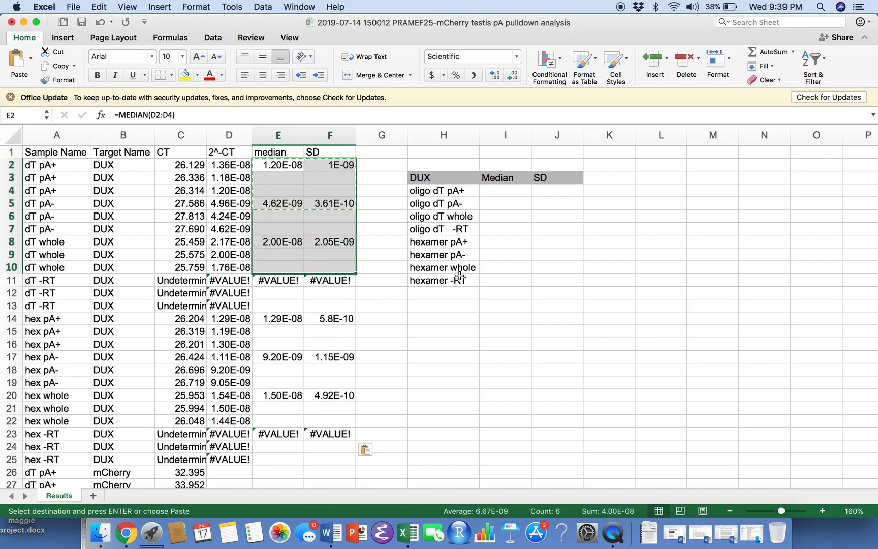
pyautogui.click(428, 265)
pyautogui.moveTo(430, 178); pyautogui.dragTo(535, 281)
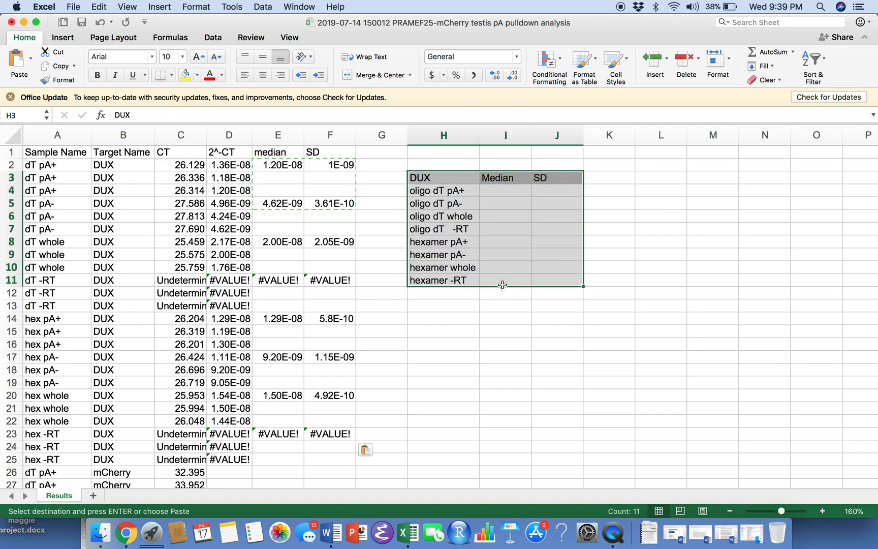
pyautogui.click(471, 268)
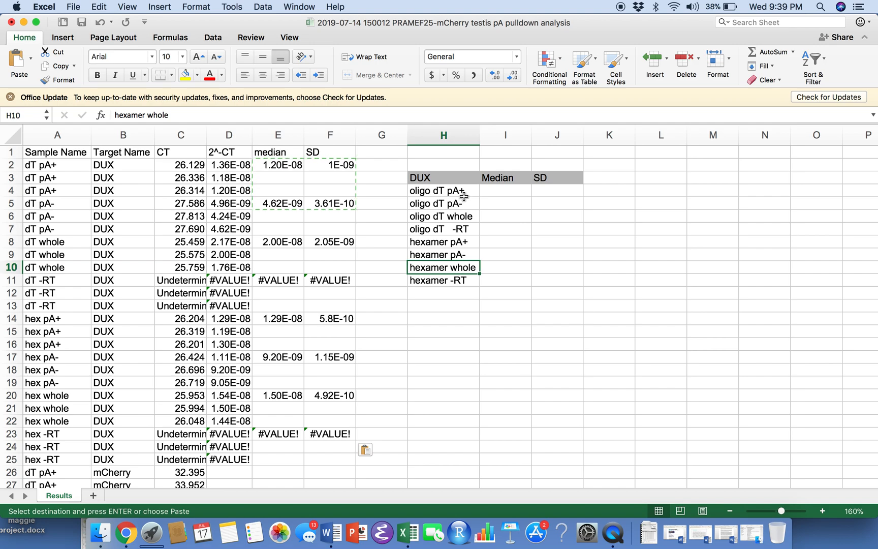
# - Link the summary table's medians for oligo dT pA+ (I4) and oligo dT pA- (I5) to cells E2 and E5
pyautogui.click(503, 193)
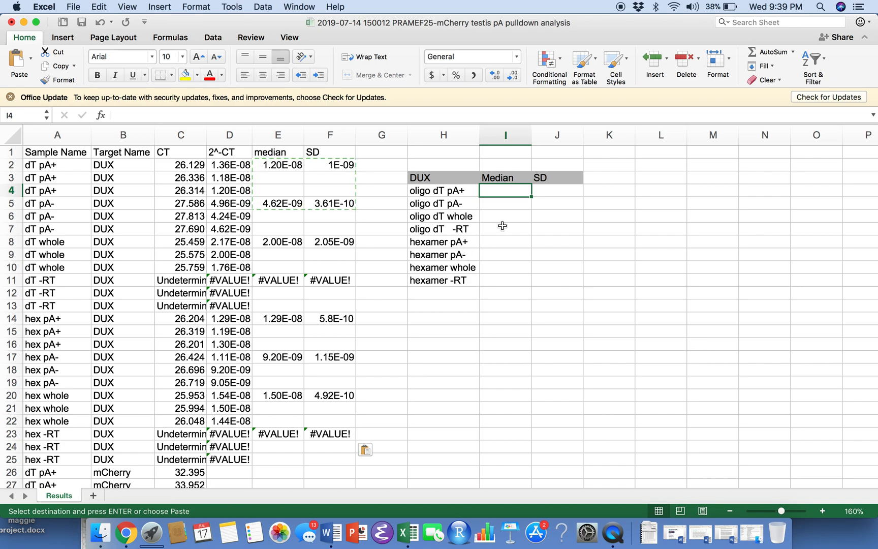
pyautogui.write('=')
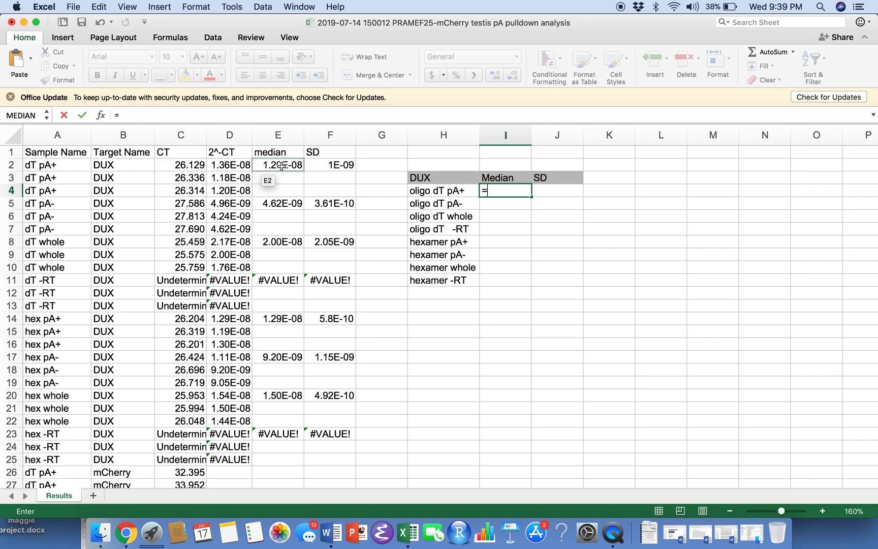
pyautogui.click(281, 165)
pyautogui.press('Return')
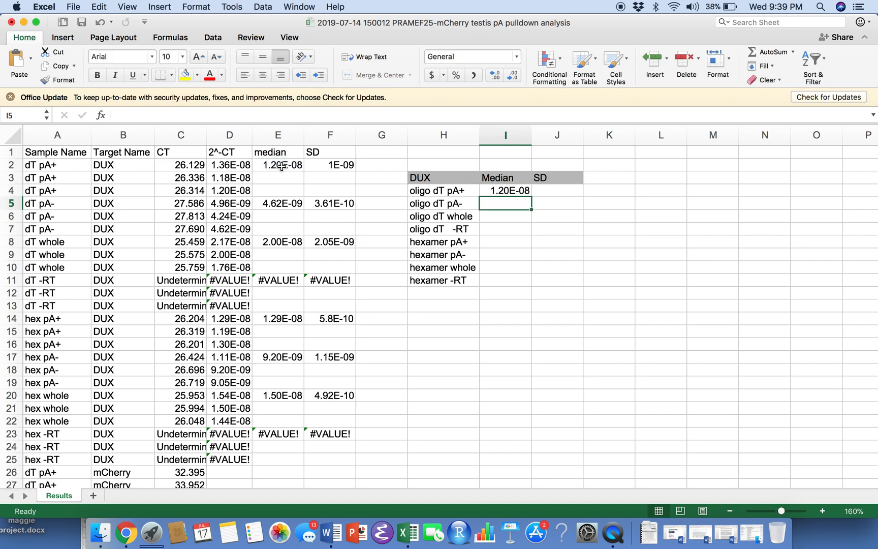
pyautogui.write('=')
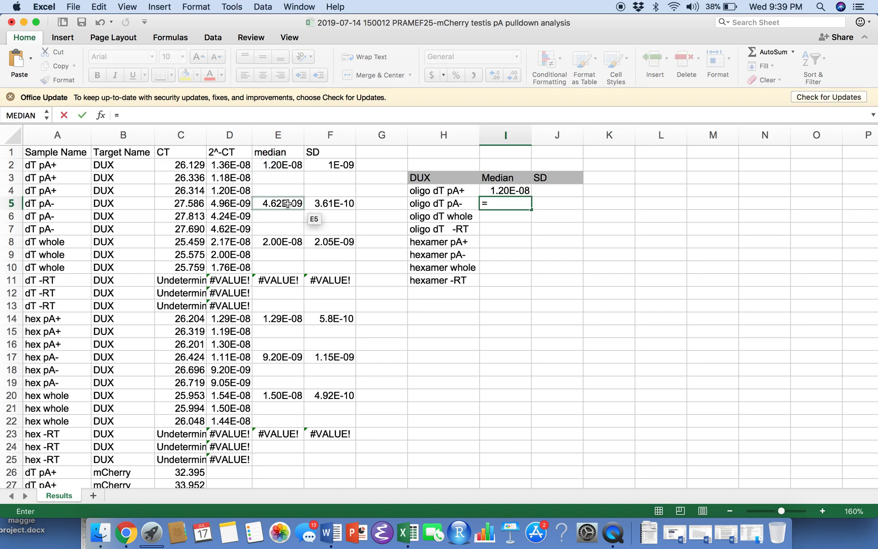
pyautogui.click(287, 204)
pyautogui.press('Return')
# - Link the summary table's medians for oligo dT whole (I6) and oligo dT -RT (I7) to cells E8 and E11
pyautogui.write('=')
pyautogui.click(284, 241)
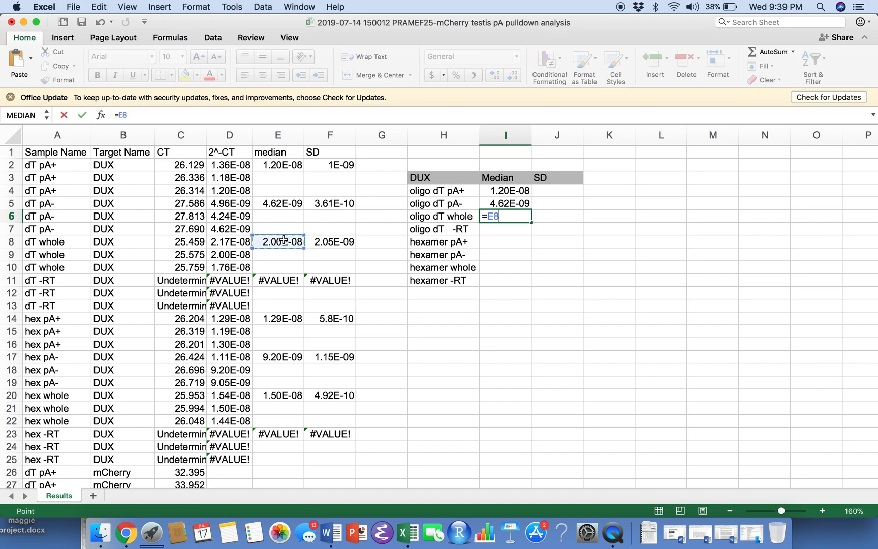
pyautogui.press('Return')
pyautogui.write('=')
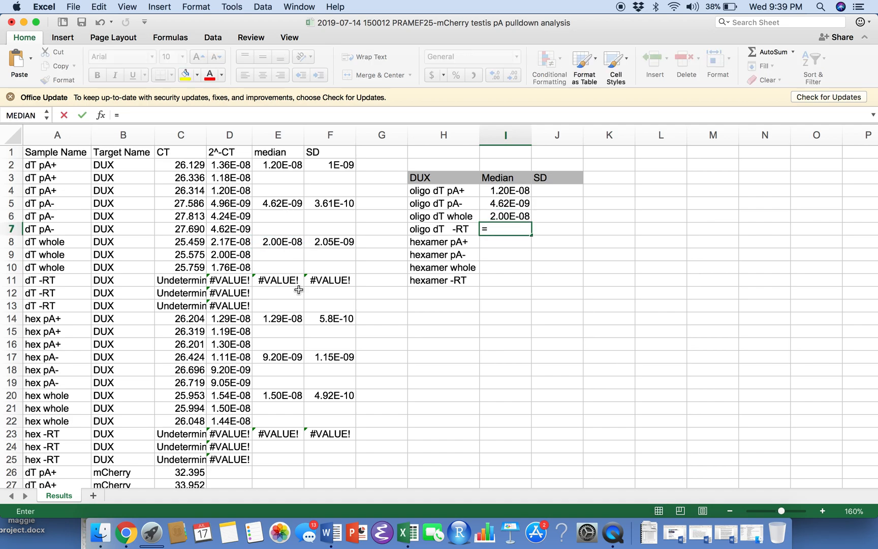
pyautogui.click(287, 280)
pyautogui.press('Return')
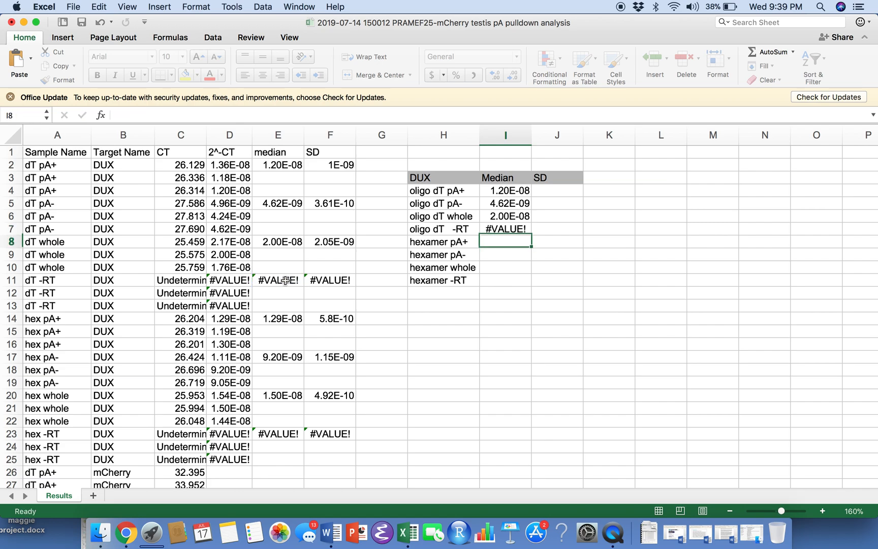
# - Examine the linked medians in I4:I7 and how the source median in E2 sits relative to the SD in F2
pyautogui.click(510, 267)
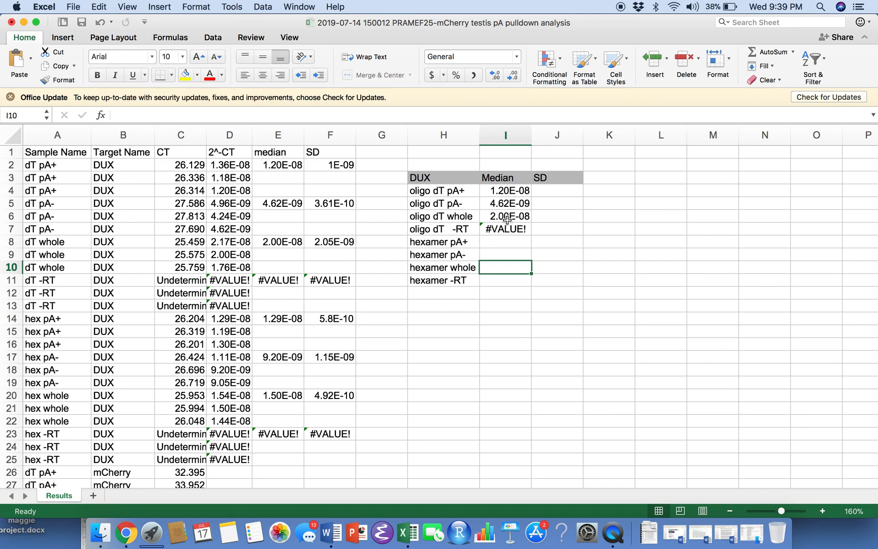
pyautogui.click(506, 217)
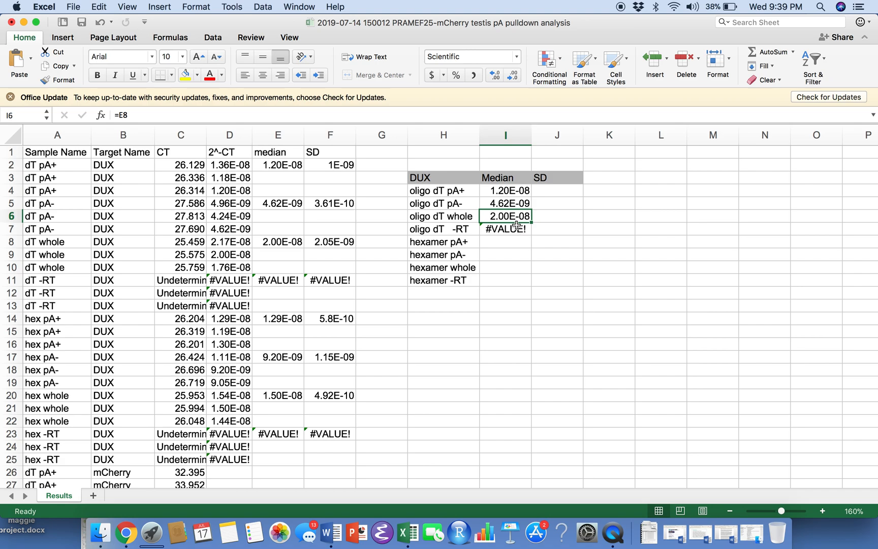
pyautogui.moveTo(503, 194); pyautogui.dragTo(503, 228)
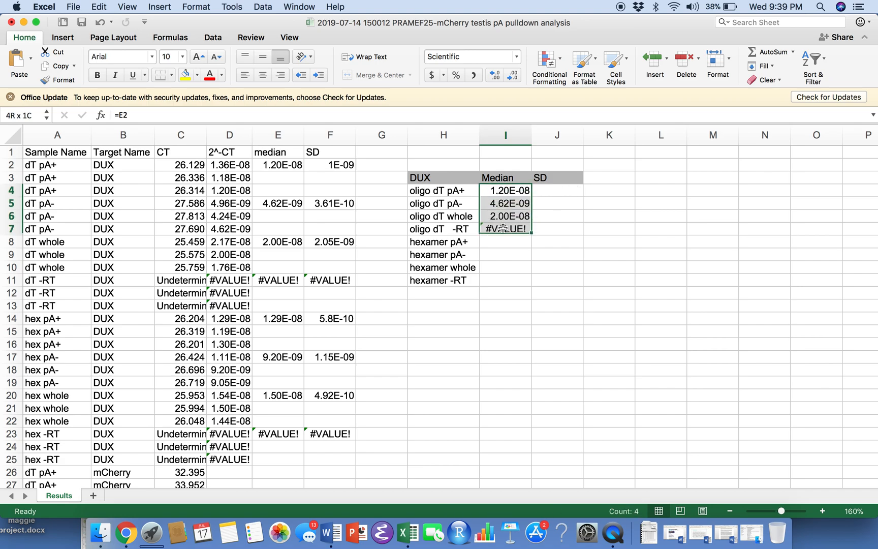
pyautogui.click(330, 166)
pyautogui.click(282, 167)
pyautogui.click(329, 166)
pyautogui.click(284, 166)
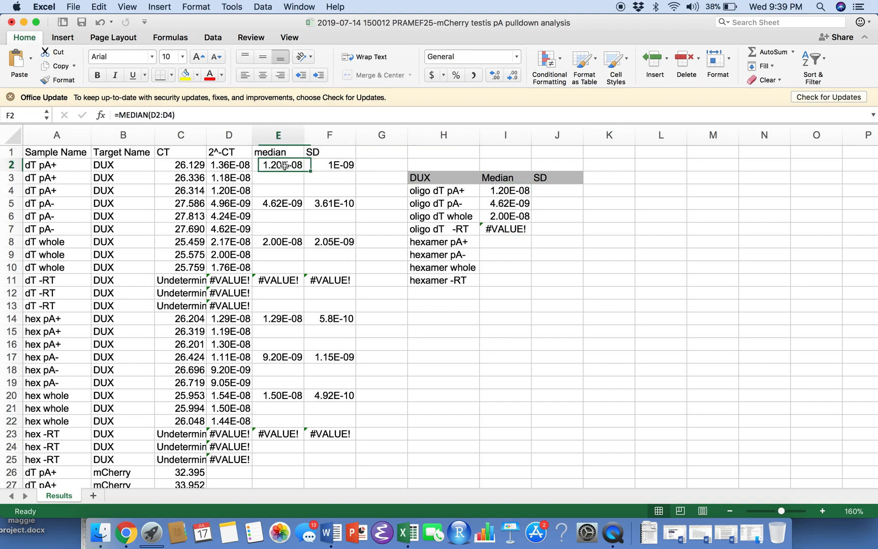
pyautogui.click(328, 166)
pyautogui.click(289, 166)
# - Fill the median links in I4:I7 across into the SD column, J4:J7
pyautogui.click(507, 190)
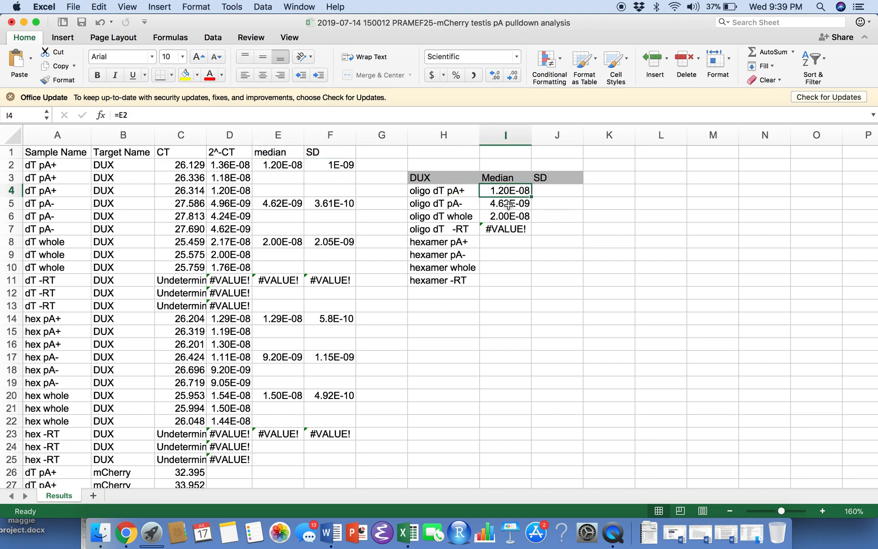
pyautogui.keyDown('shift'); pyautogui.click(507, 230); pyautogui.keyUp('shift')
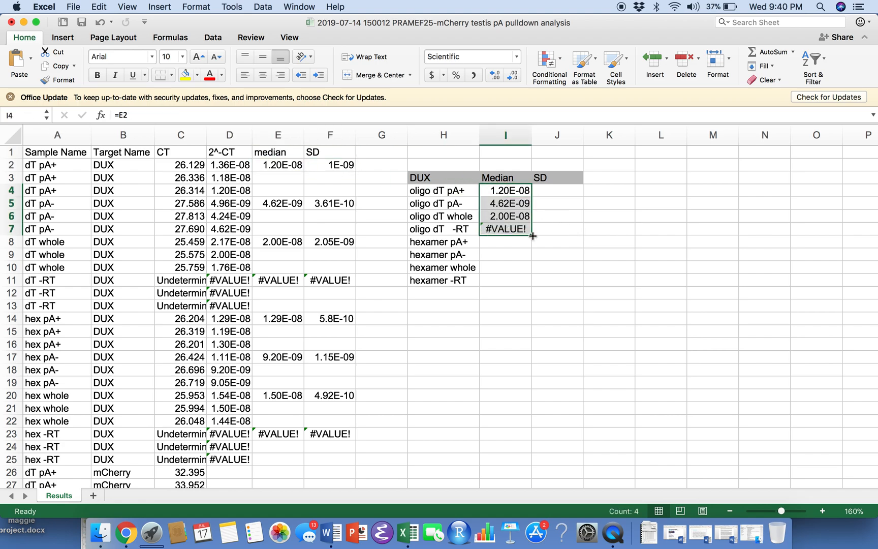
pyautogui.moveTo(532, 236); pyautogui.dragTo(581, 230)
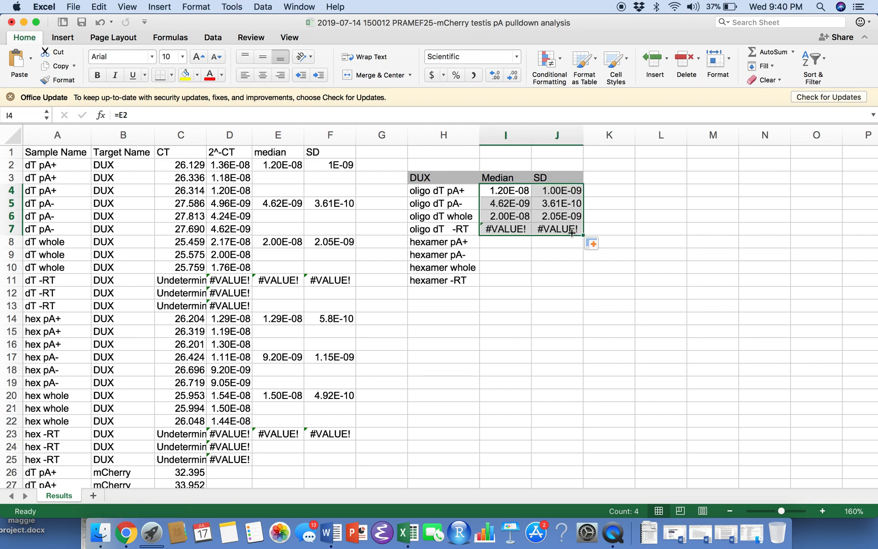
# - Check which source SD cells the filled formulas in J5 and J4 reference
pyautogui.click(559, 203)
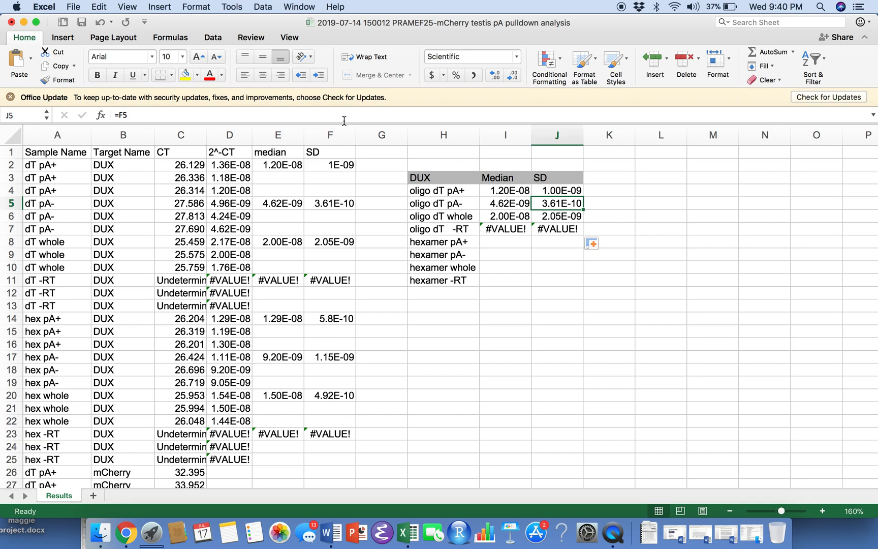
pyautogui.click(555, 188)
pyautogui.click(357, 117)
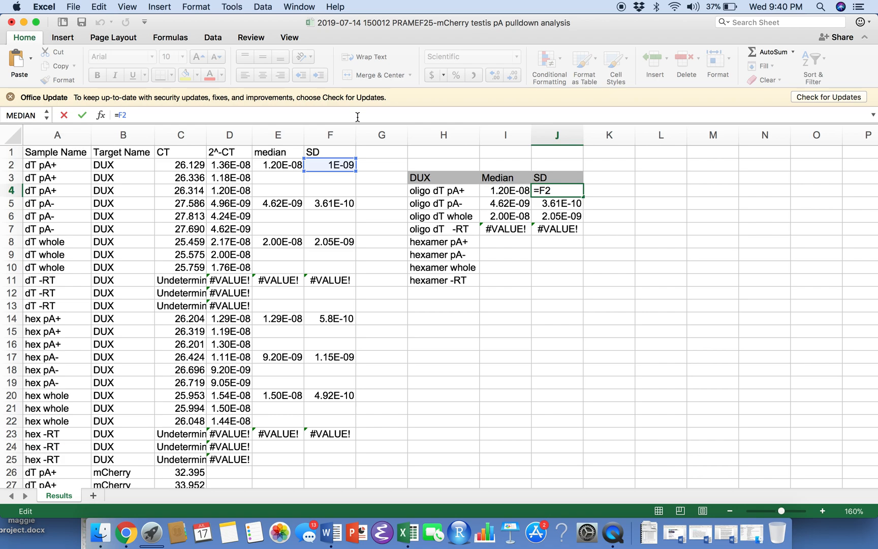
# - Check which source SD cells the formulas in J6 and J7 of the summary table reference
pyautogui.press('Return')
pyautogui.press('Return')
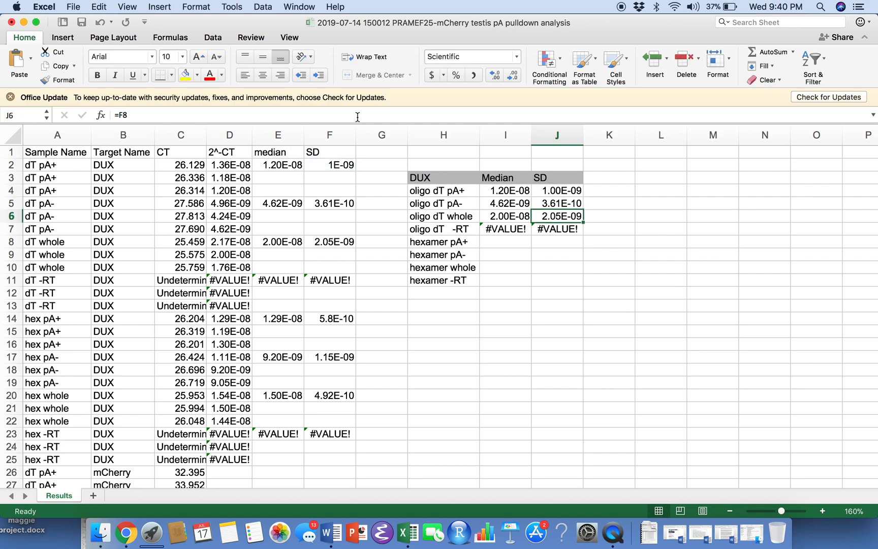
pyautogui.click(357, 117)
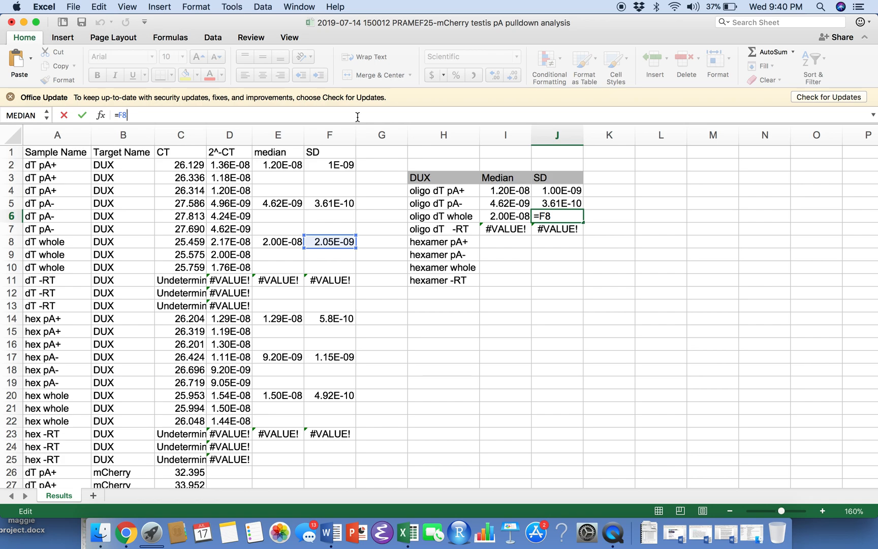
pyautogui.press('Return')
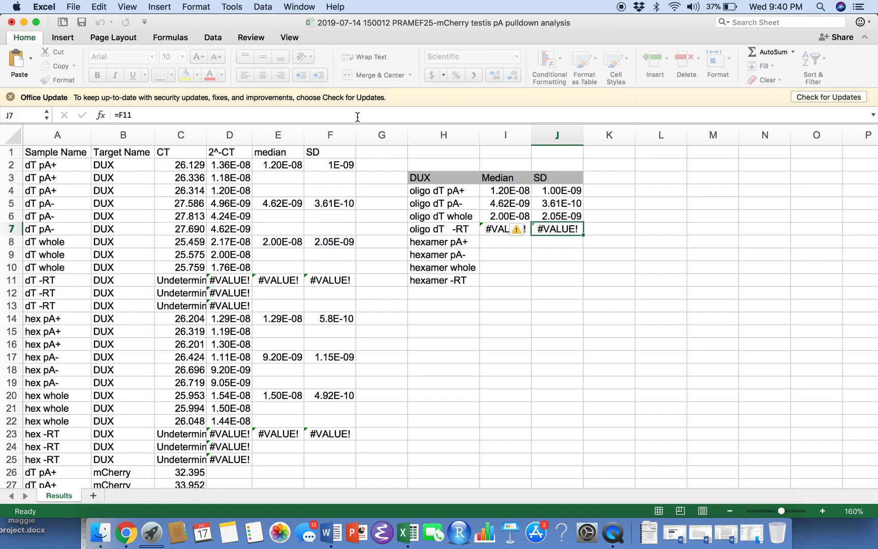
pyautogui.click(457, 318)
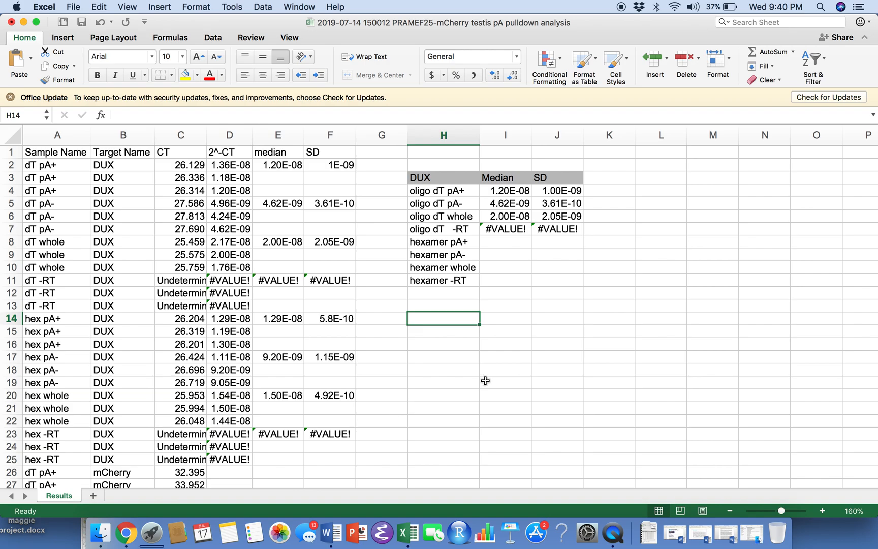
# - Insert a clustered column chart of the oligo dT labels and medians in H4:I7 and place it below the summary table's SD column
pyautogui.hscroll(2, 528, 298)
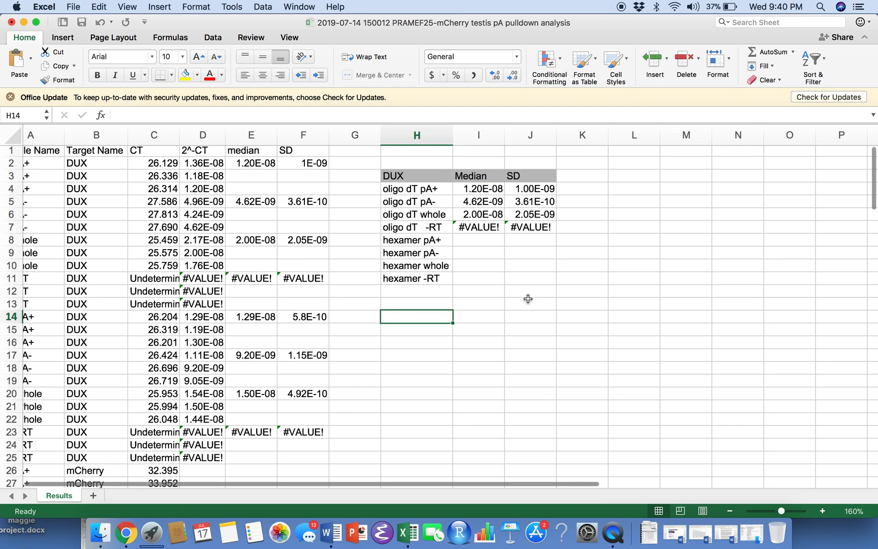
pyautogui.moveTo(447, 191); pyautogui.dragTo(502, 227)
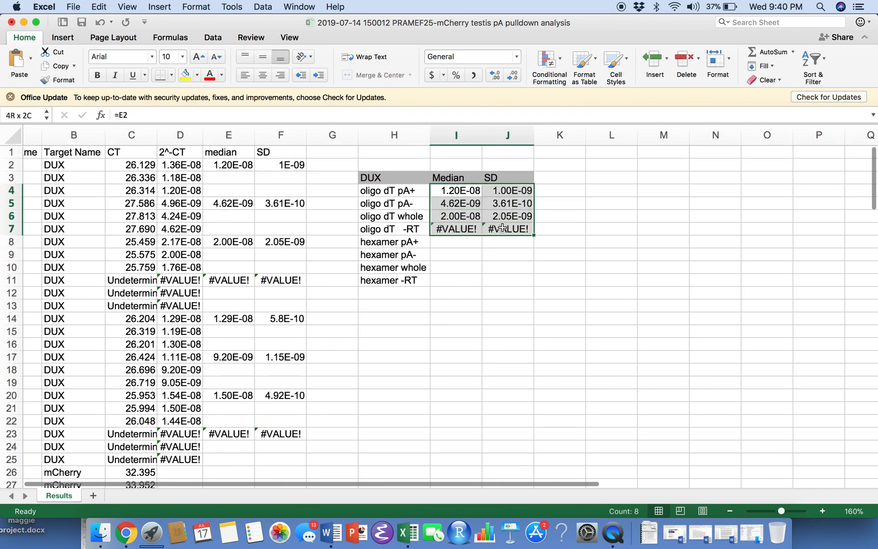
pyautogui.click(376, 192)
pyautogui.moveTo(376, 192); pyautogui.dragTo(457, 227)
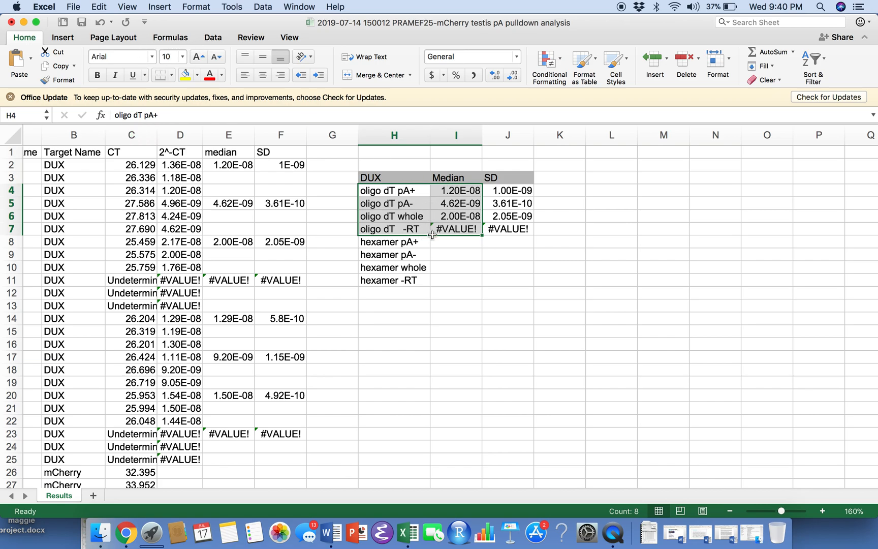
pyautogui.click(62, 40)
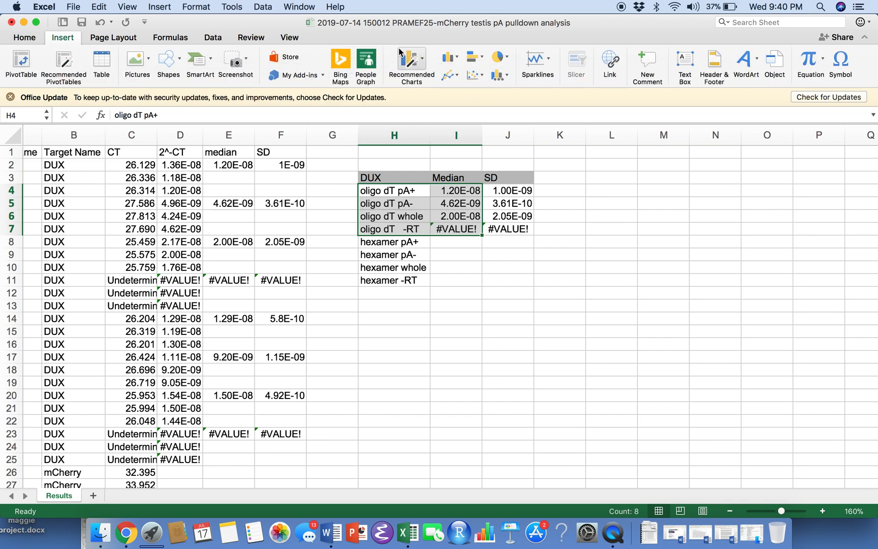
pyautogui.click(416, 64)
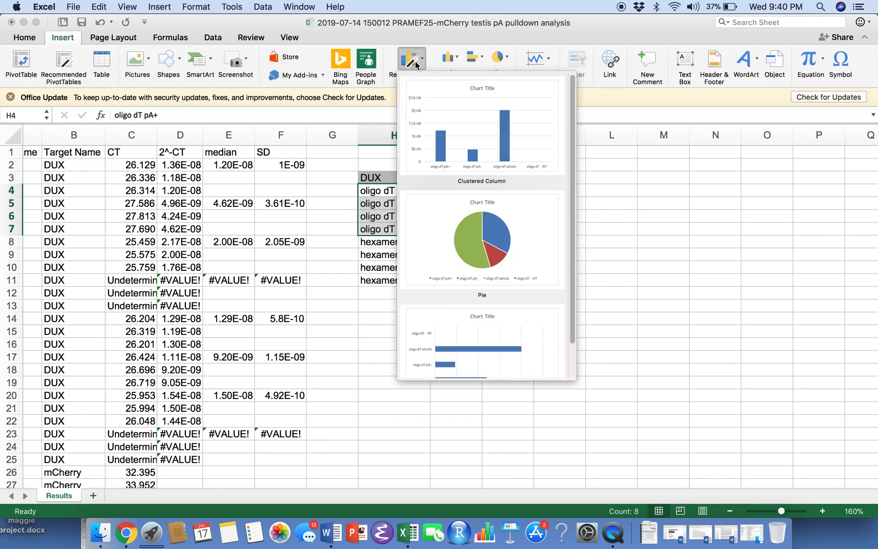
pyautogui.click(478, 136)
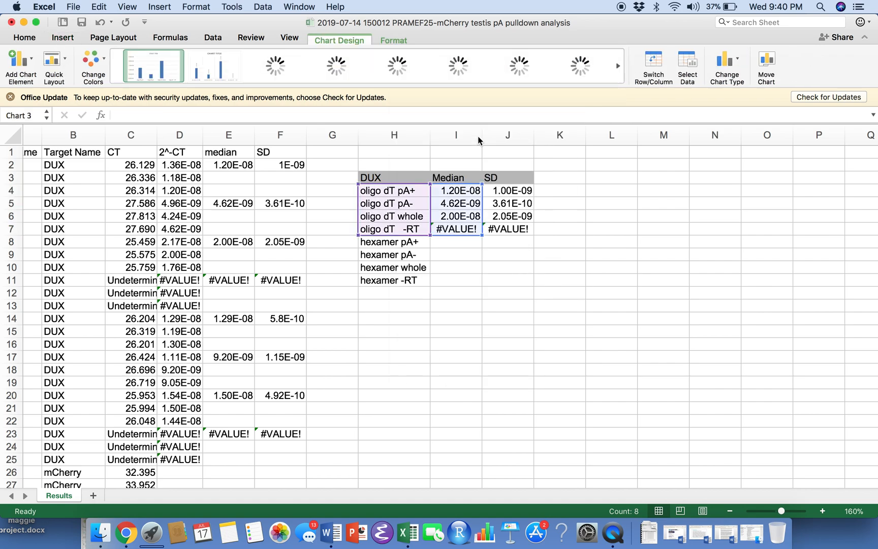
pyautogui.moveTo(396, 298); pyautogui.dragTo(615, 310)
# - Replace the chart title with "Dux" and make it italic
pyautogui.click(653, 262)
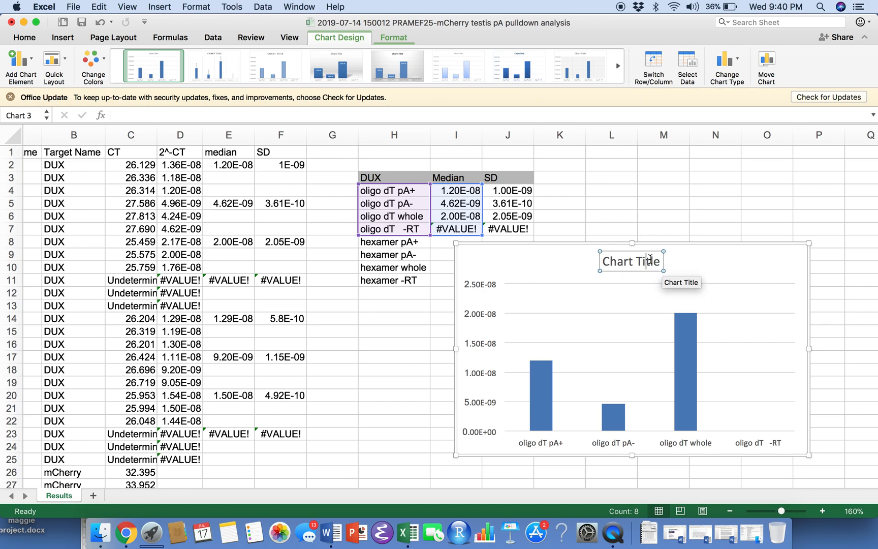
pyautogui.moveTo(658, 261); pyautogui.dragTo(589, 261)
pyautogui.write('D')
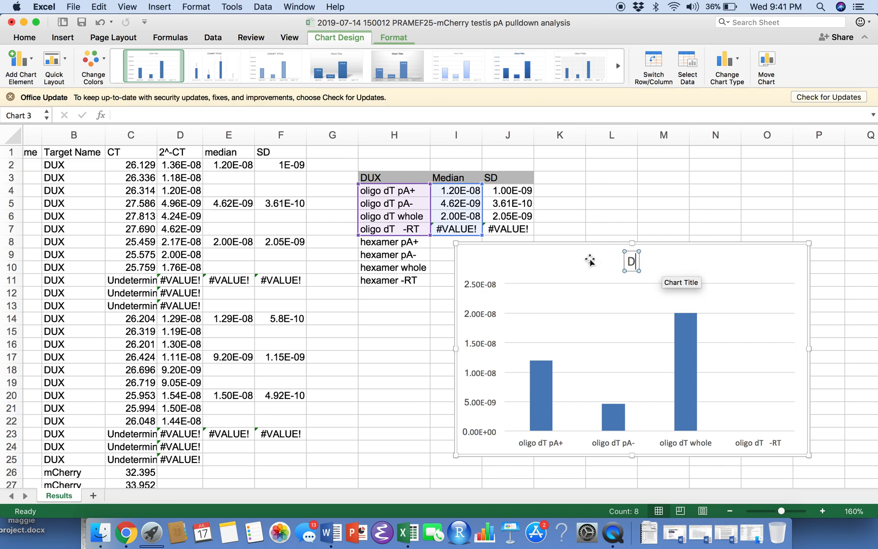
pyautogui.write('ux')
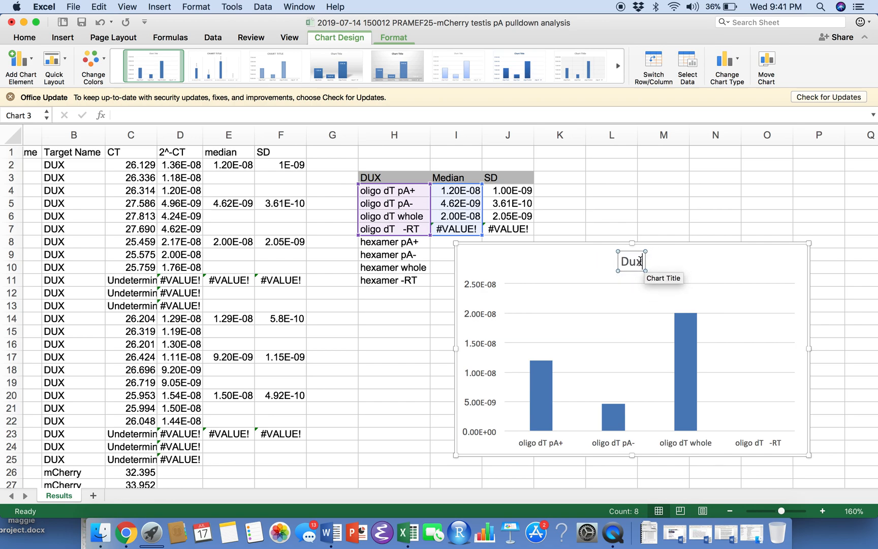
pyautogui.moveTo(620, 263); pyautogui.dragTo(644, 263)
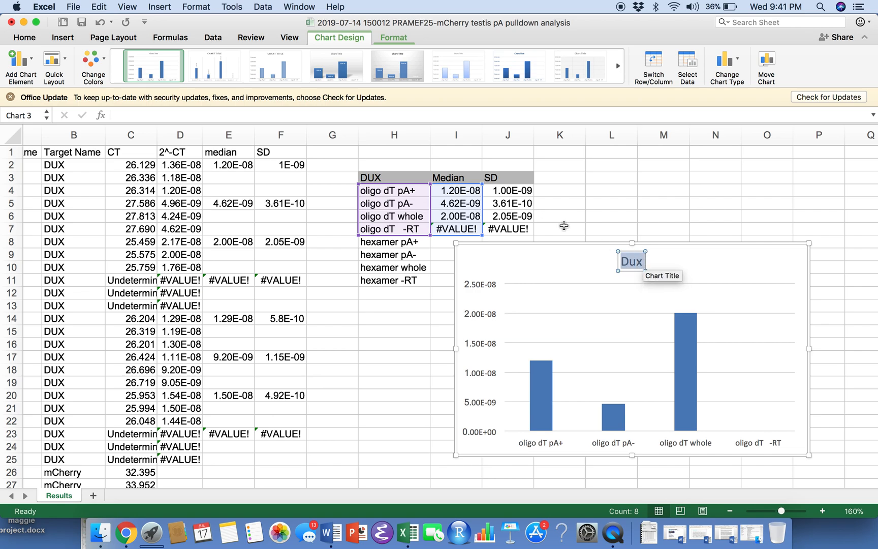
pyautogui.click(24, 39)
pyautogui.click(116, 76)
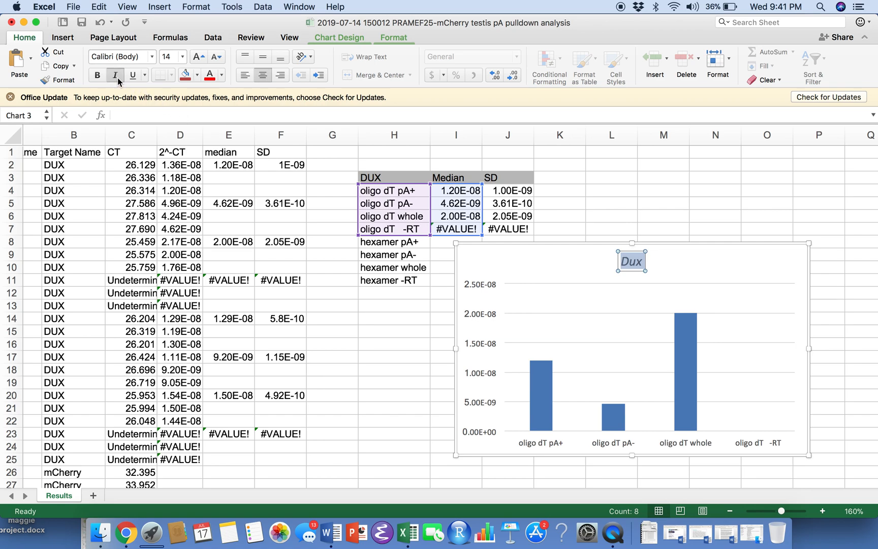
# - Reposition the chart below the oligo dT rows of the summary table, keeping the SD values in J4:J7 uncovered
pyautogui.click(653, 244)
pyautogui.moveTo(656, 244); pyautogui.dragTo(736, 166)
pyautogui.moveTo(627, 311)
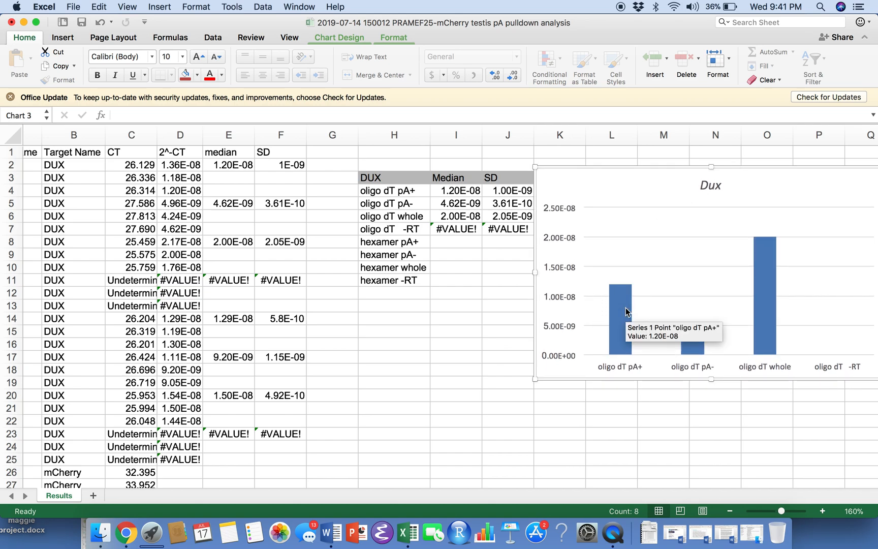
pyautogui.moveTo(615, 168); pyautogui.dragTo(399, 268)
pyautogui.moveTo(343, 255); pyautogui.dragTo(327, 255)
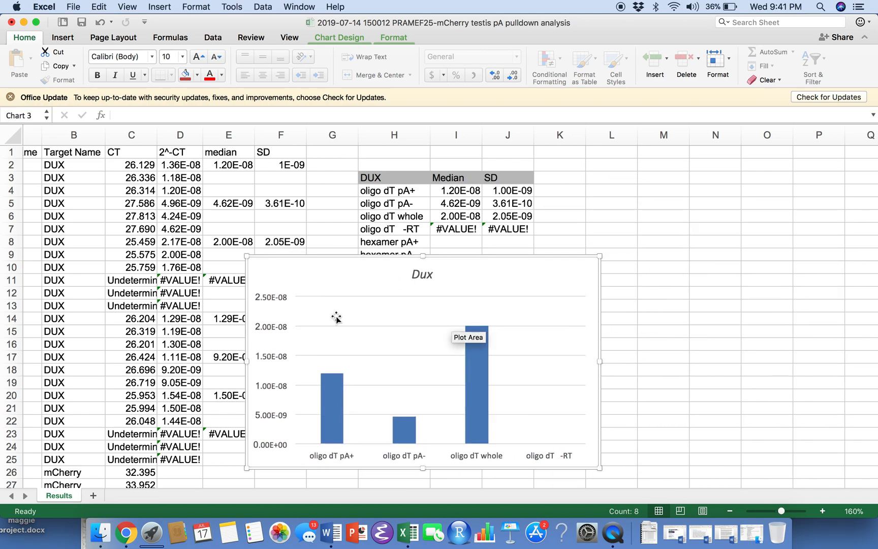
# - Add vertical error bars to the chart's median series through the detailed error bar options
pyautogui.moveTo(338, 398)
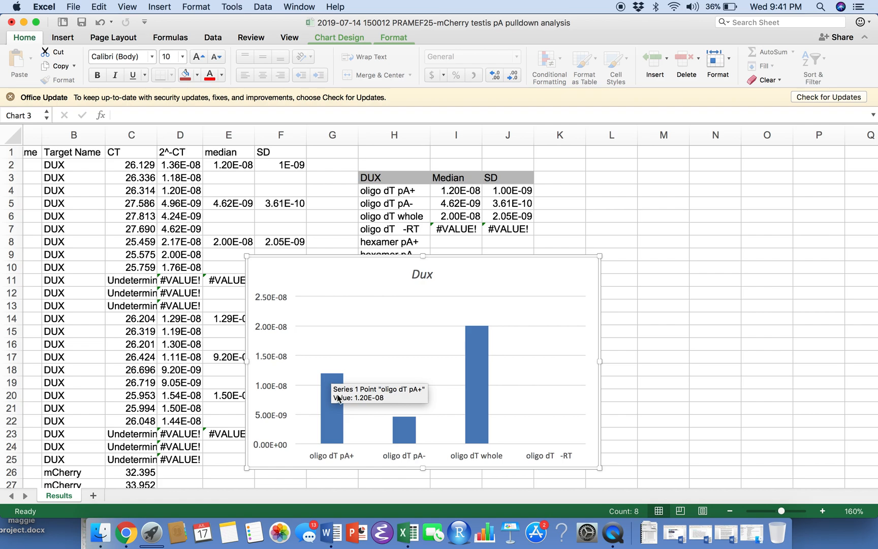
pyautogui.click(329, 432)
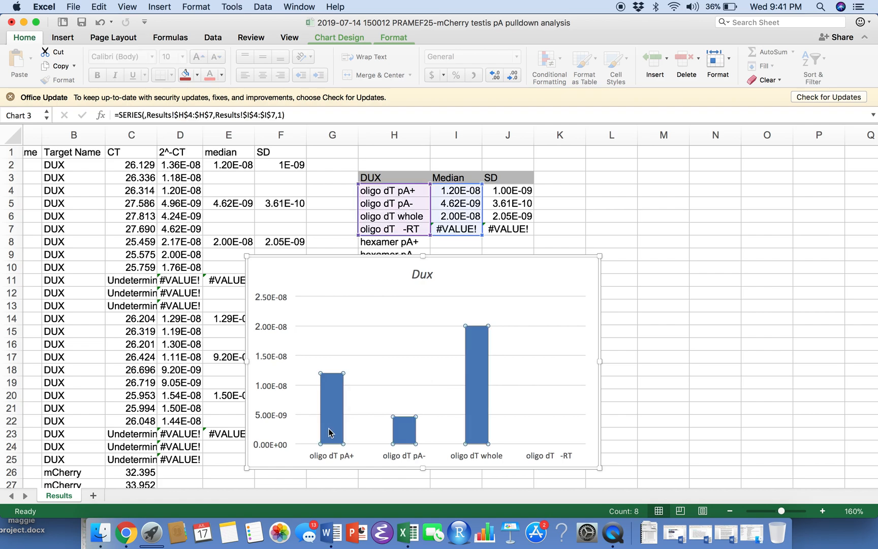
pyautogui.click(338, 38)
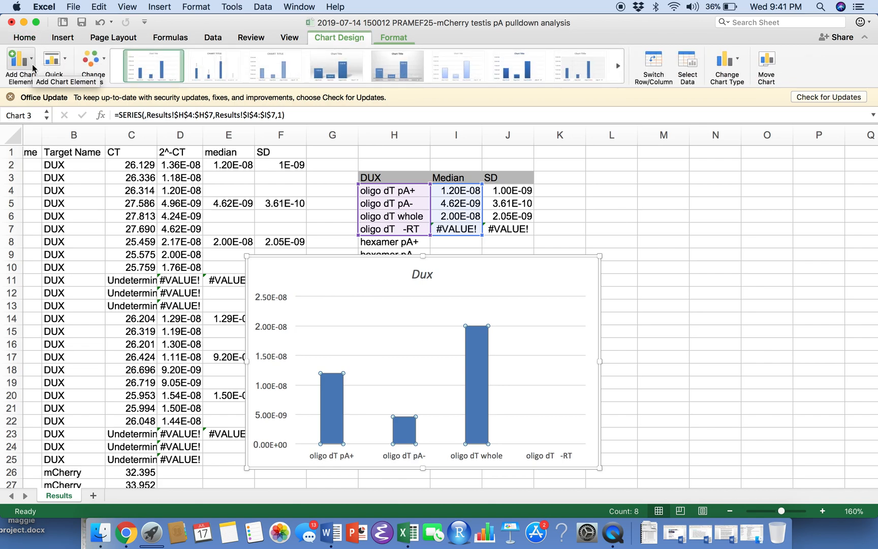
pyautogui.click(20, 58)
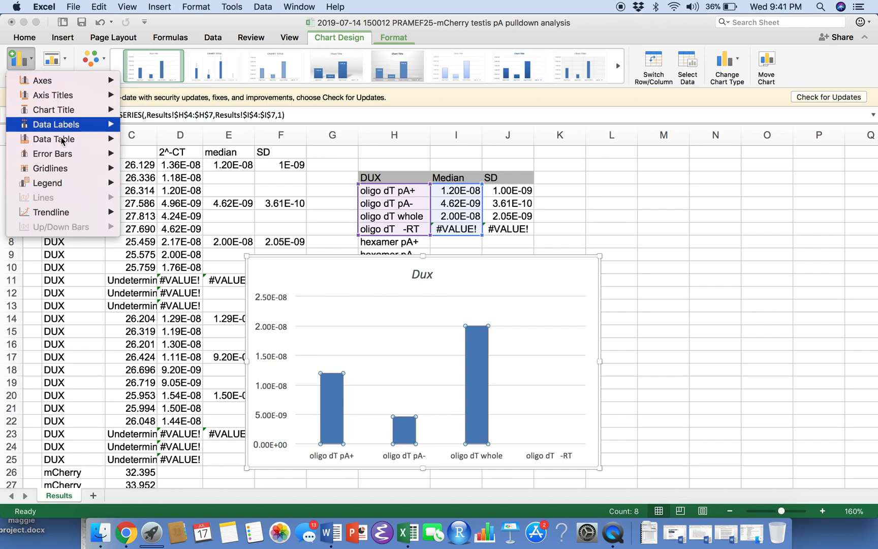
pyautogui.moveTo(76, 155)
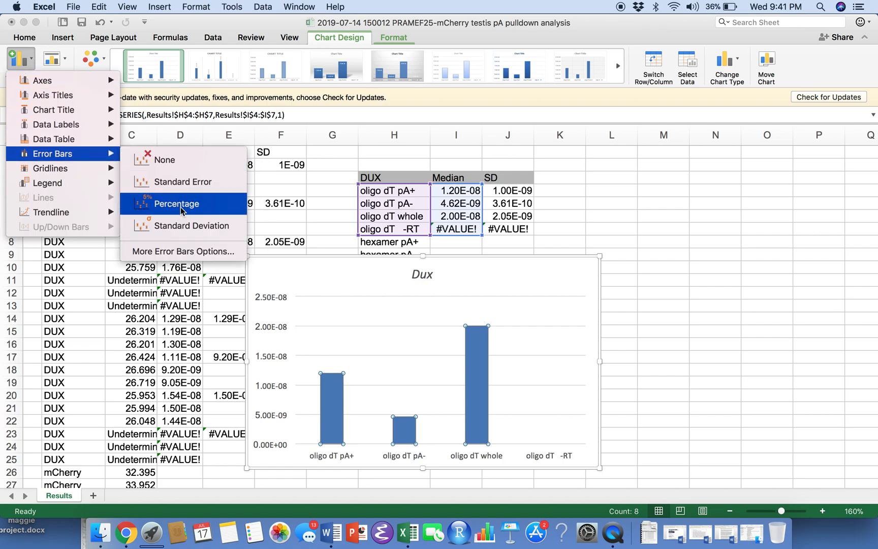
pyautogui.click(223, 260)
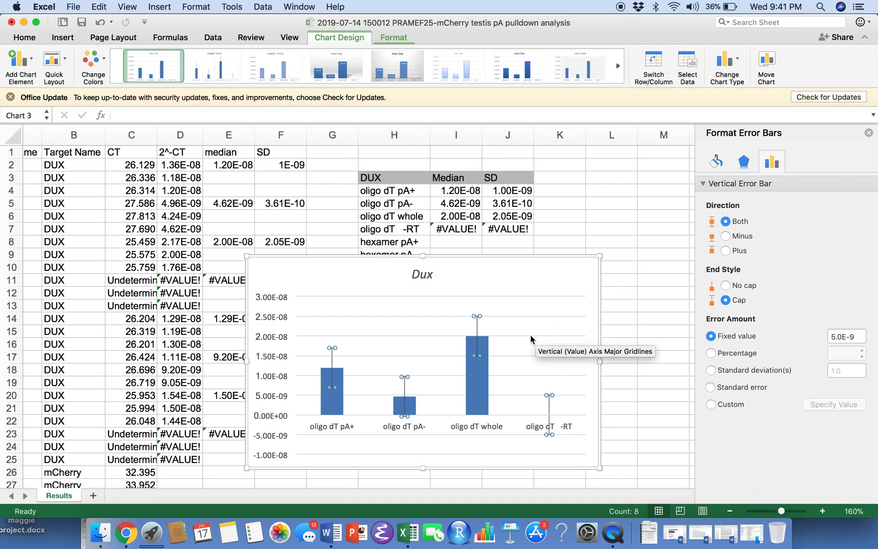
# - Set the error bars to custom amounts, using the SD cells J4:J7 for both the positive and negative error values
pyautogui.click(711, 404)
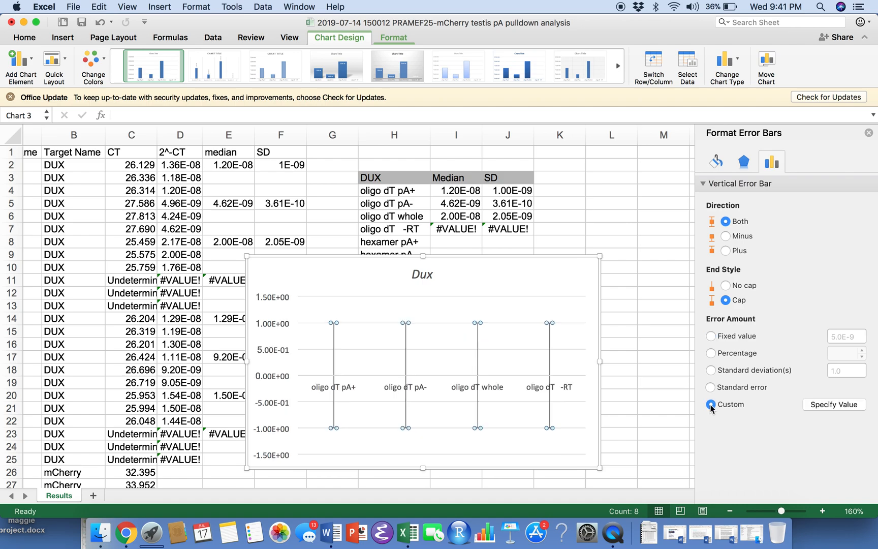
pyautogui.click(848, 405)
pyautogui.moveTo(427, 115); pyautogui.dragTo(174, 119)
pyautogui.click(514, 195)
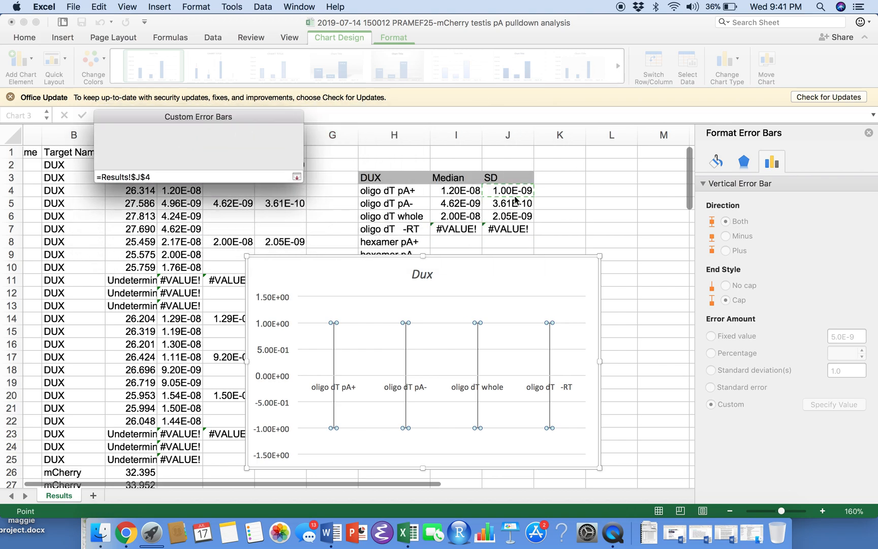
pyautogui.moveTo(515, 200); pyautogui.dragTo(513, 230)
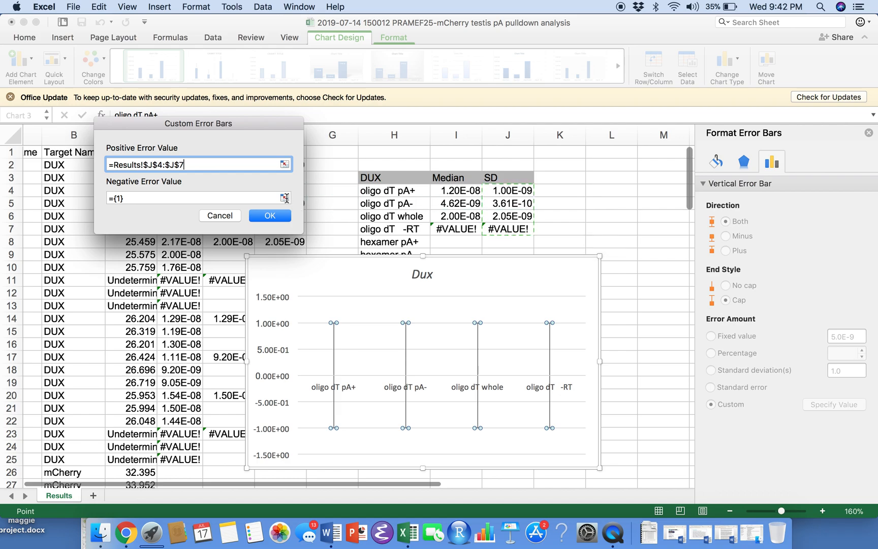
pyautogui.click(285, 198)
pyautogui.moveTo(513, 191); pyautogui.dragTo(510, 231)
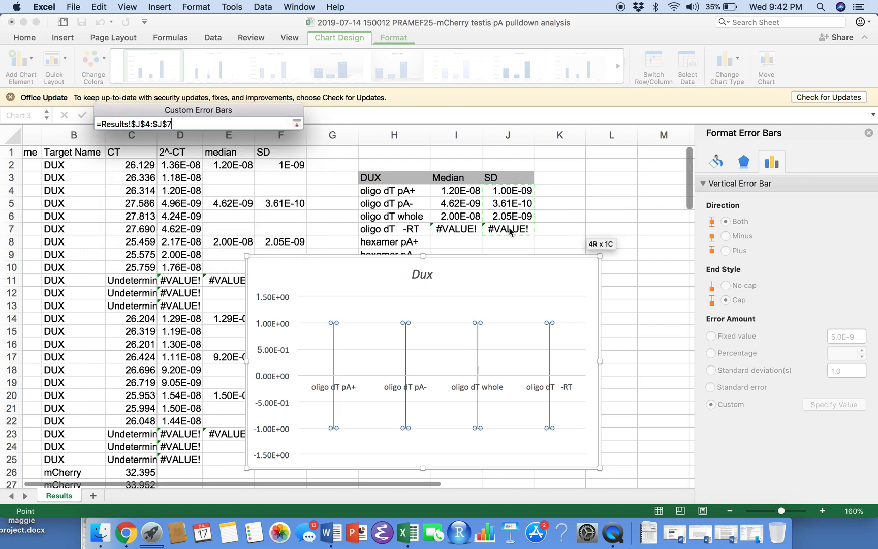
pyautogui.press('Return')
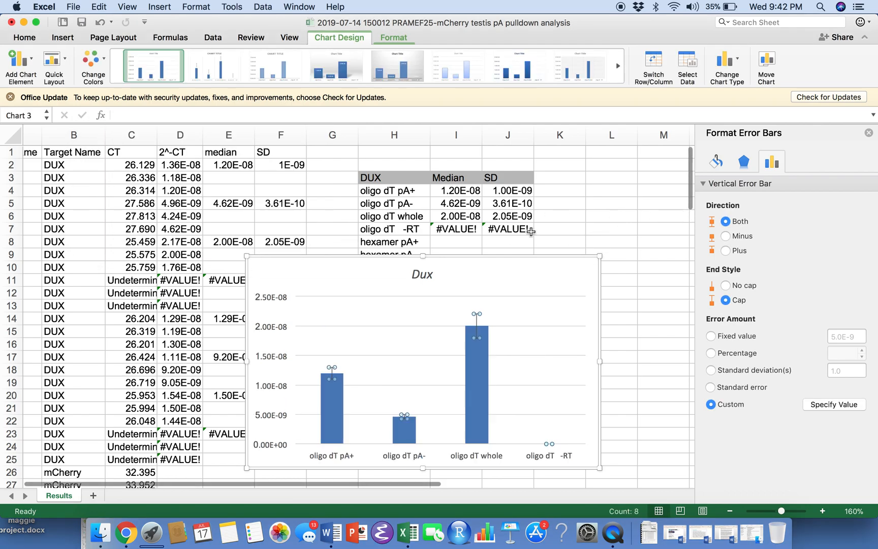
# - Close the error bar formatting options and move the Dux chart beside the summary table, clear of its data
pyautogui.click(869, 132)
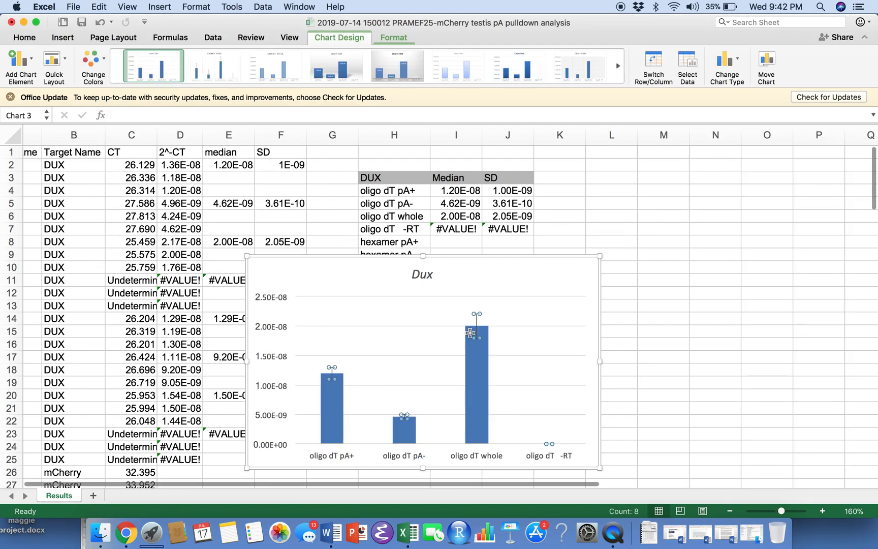
pyautogui.moveTo(377, 258); pyautogui.dragTo(680, 166)
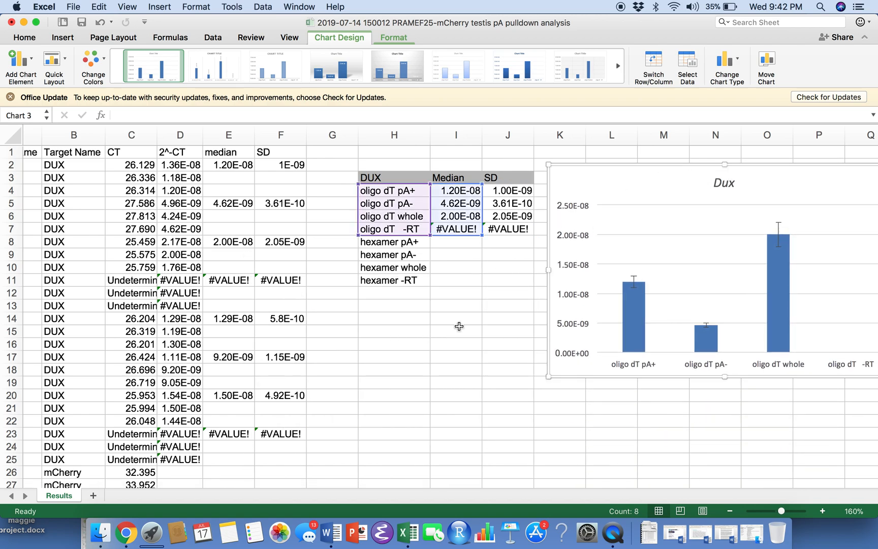
pyautogui.click(457, 328)
# - Examine the mCherry rows that follow the DUX data, from row 26 on, and return to the top of the sheet
pyautogui.scroll(-2, 366, 277)
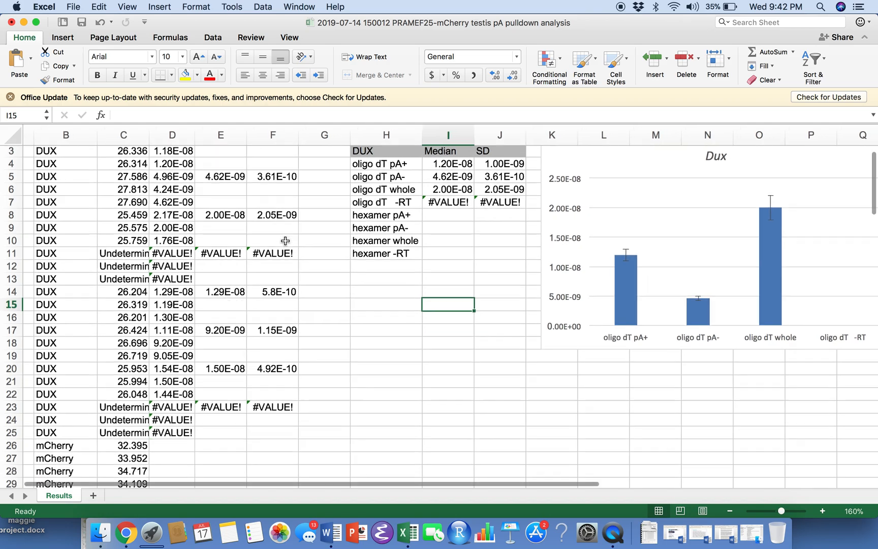
pyautogui.hscroll(-1, 286, 241)
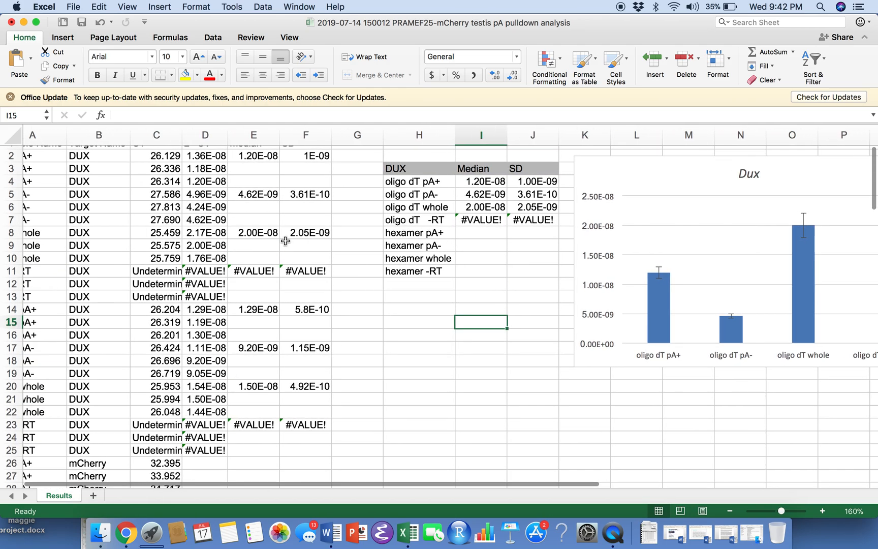
pyautogui.scroll(1, 285, 241)
pyautogui.hscroll(-1, 285, 241)
pyautogui.scroll(-5, 285, 241)
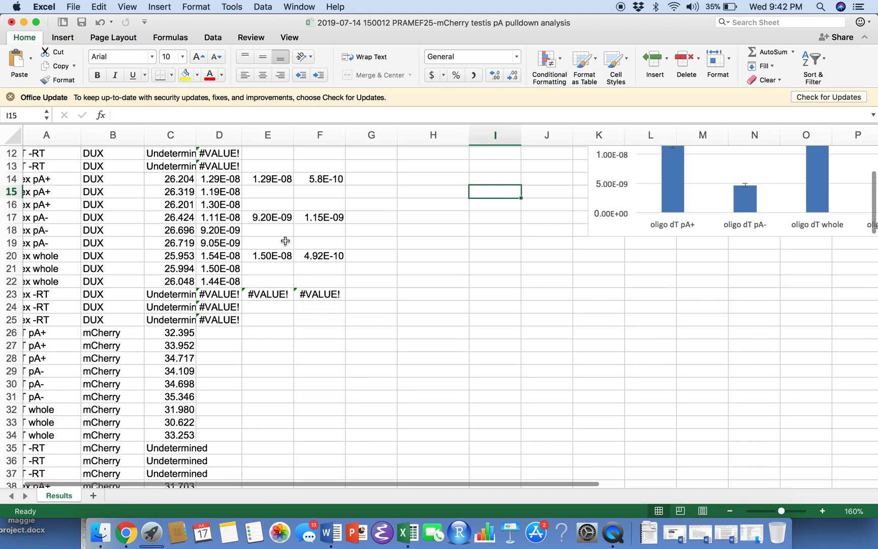
pyautogui.moveTo(129, 332); pyautogui.dragTo(130, 423)
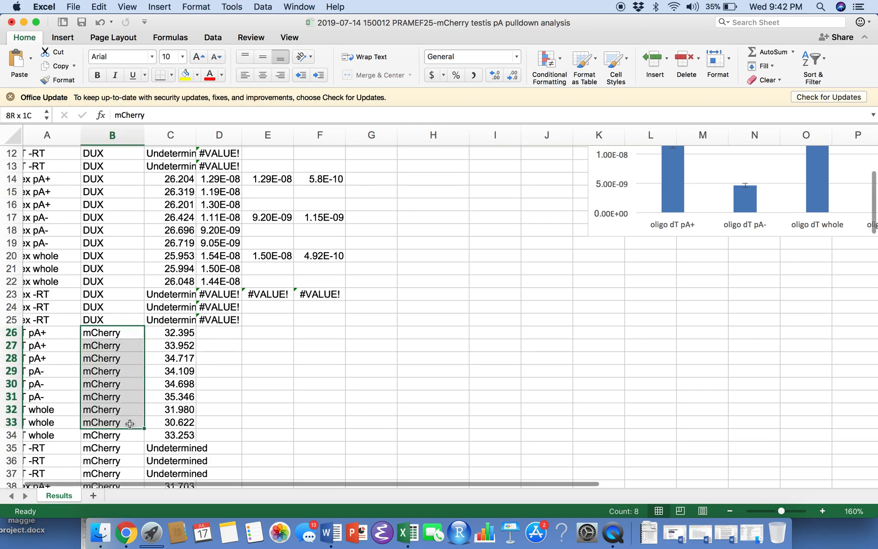
pyautogui.click(265, 402)
pyautogui.scroll(5, 265, 402)
pyautogui.hscroll(-1, 265, 402)
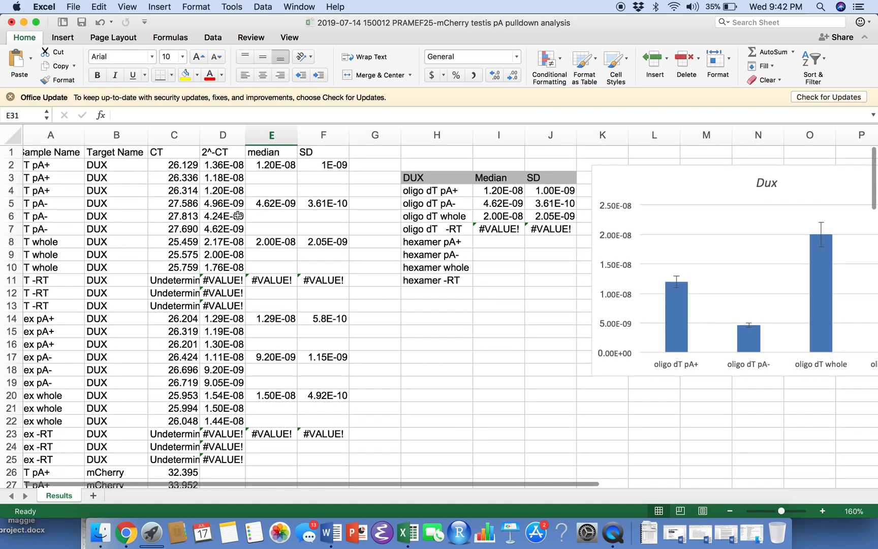
# - Try to reuse the DUX analysis for mCherry by copying the block from D1 through row 26, chart included, to D26
pyautogui.scroll(-1, 237, 216)
pyautogui.hscroll(2, 238, 215)
pyautogui.scroll(1, 233, 209)
pyautogui.hscroll(-1, 234, 208)
pyautogui.click(196, 152)
pyautogui.moveTo(196, 152); pyautogui.dragTo(257, 467)
pyautogui.hscroll(-10, 258, 468)
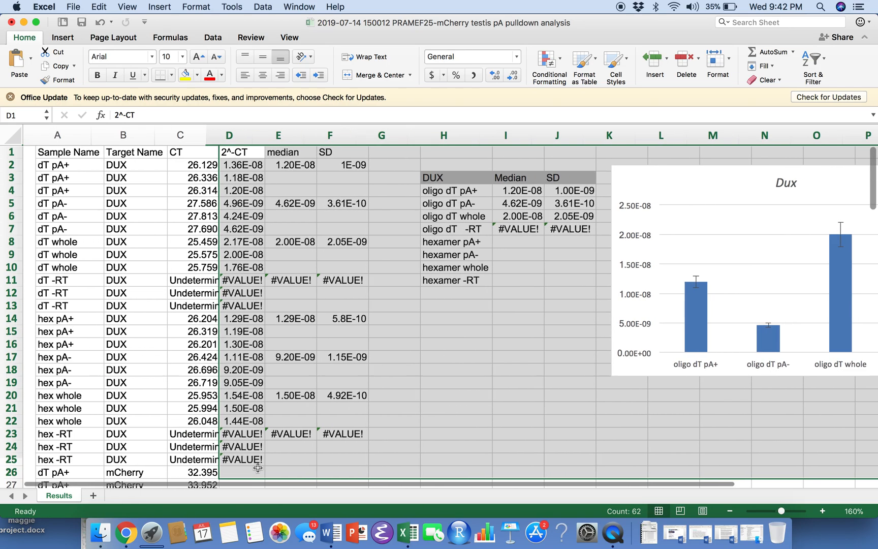
pyautogui.press('super+c')
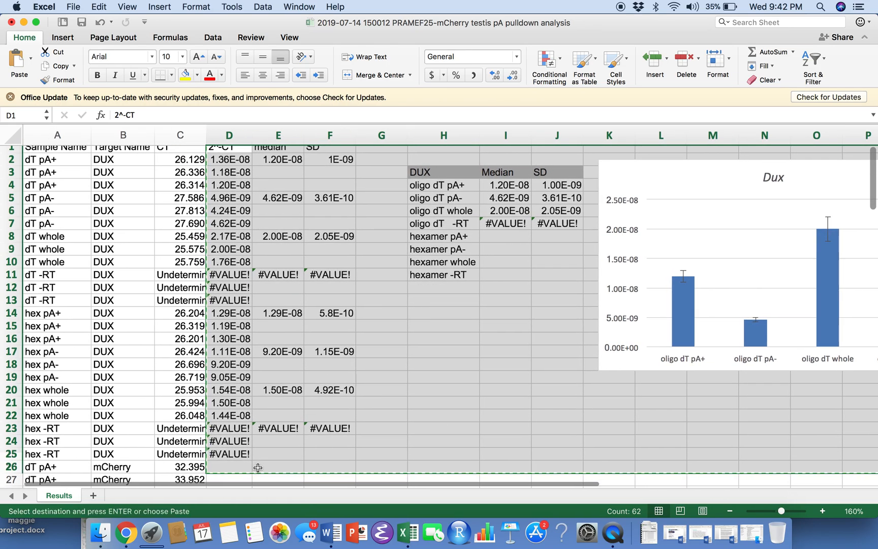
pyautogui.scroll(-6, 257, 467)
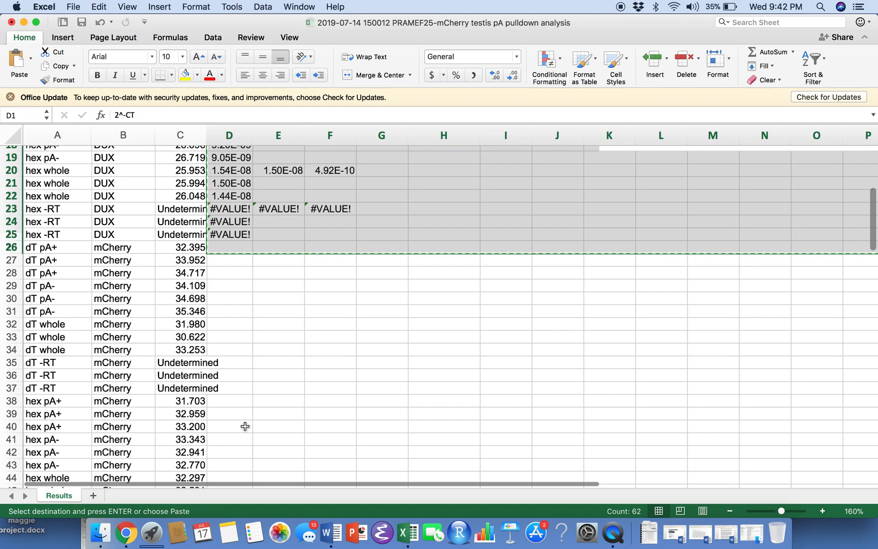
pyautogui.click(222, 246)
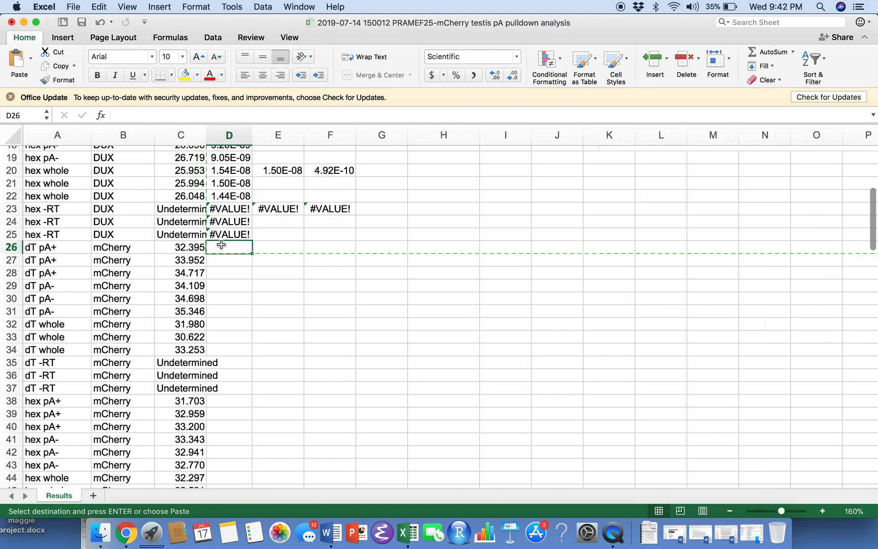
pyautogui.press('Return')
pyautogui.click(500, 359)
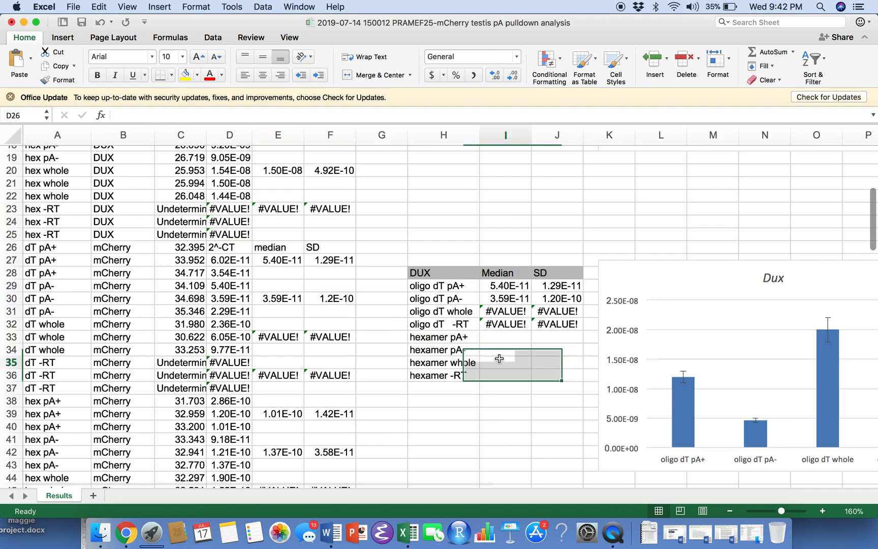
# - Check the source range of the pasted Dux chart's series and delete that chart copy
pyautogui.click(681, 394)
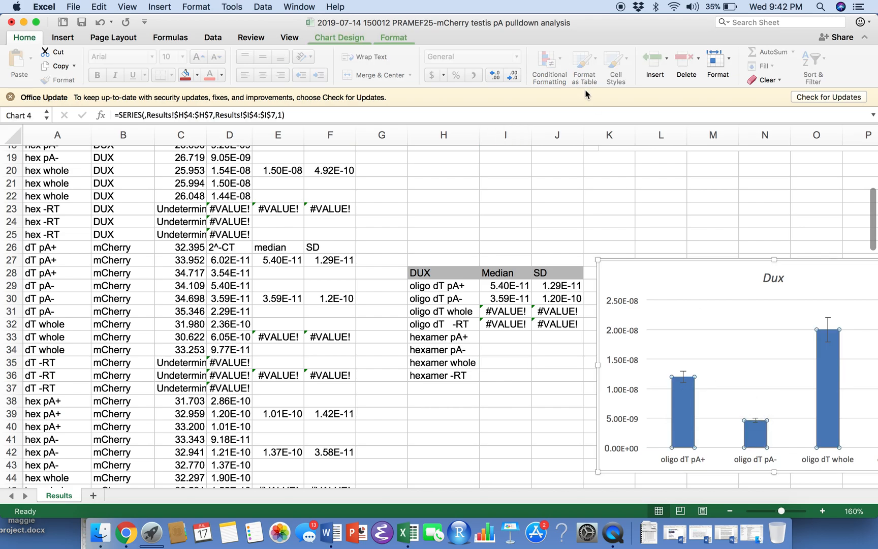
pyautogui.scroll(5, 573, 227)
pyautogui.hscroll(1, 572, 226)
pyautogui.scroll(-5, 573, 227)
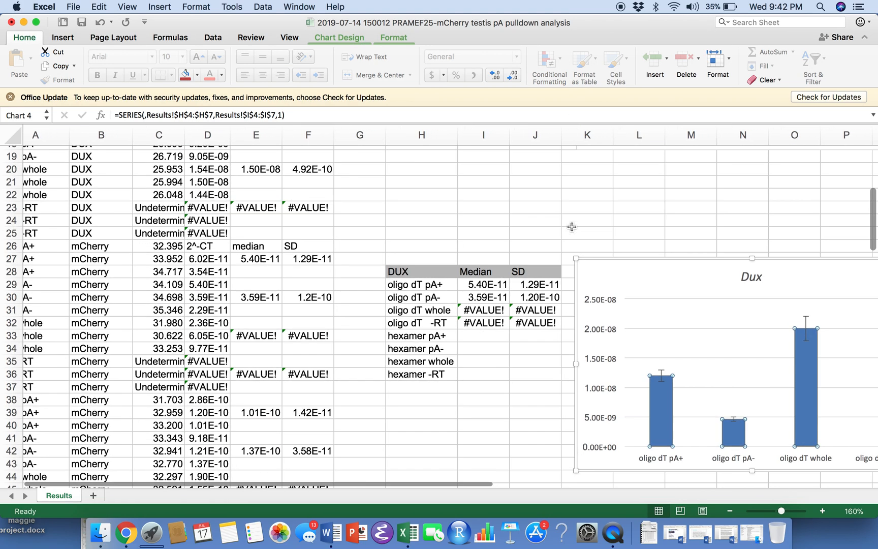
pyautogui.scroll(-5, 572, 227)
pyautogui.hscroll(1, 573, 227)
pyautogui.click(596, 203)
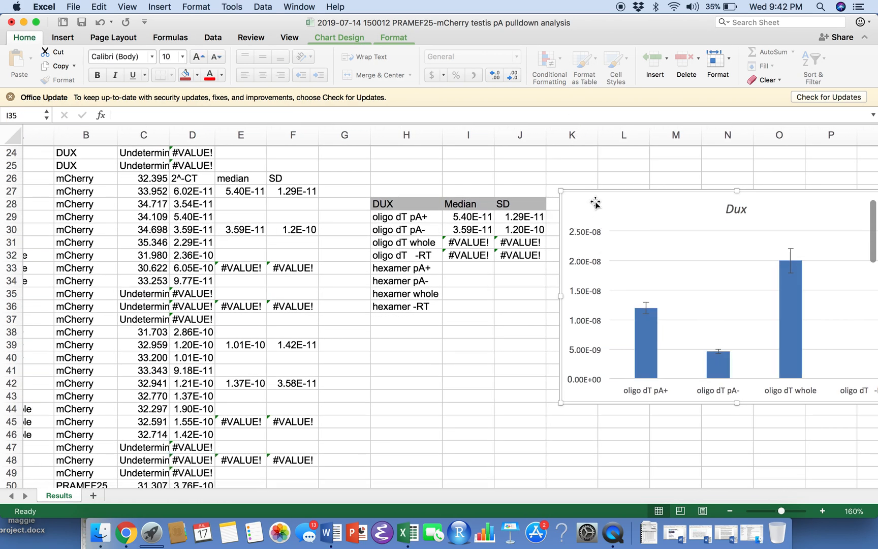
pyautogui.press('Delete')
# - Check which cells the pasted SD formula in F30 refers to, leaving it unedited
pyautogui.hscroll(-2, 471, 355)
pyautogui.scroll(1, 471, 356)
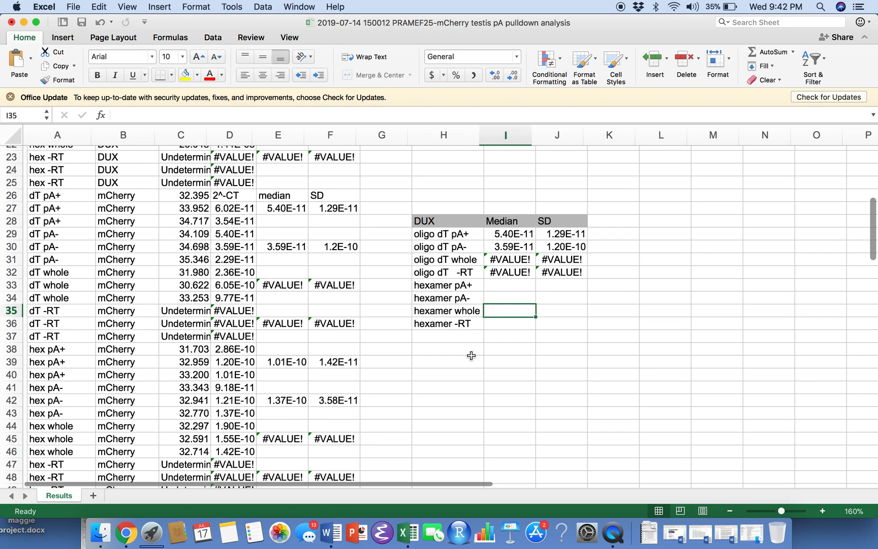
pyautogui.scroll(1, 471, 356)
pyautogui.scroll(3, 471, 356)
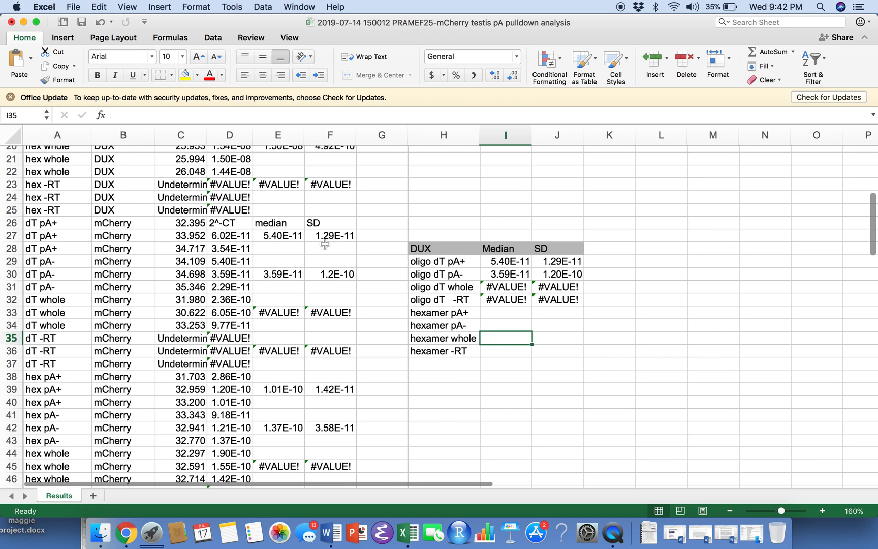
pyautogui.click(330, 274)
pyautogui.click(274, 117)
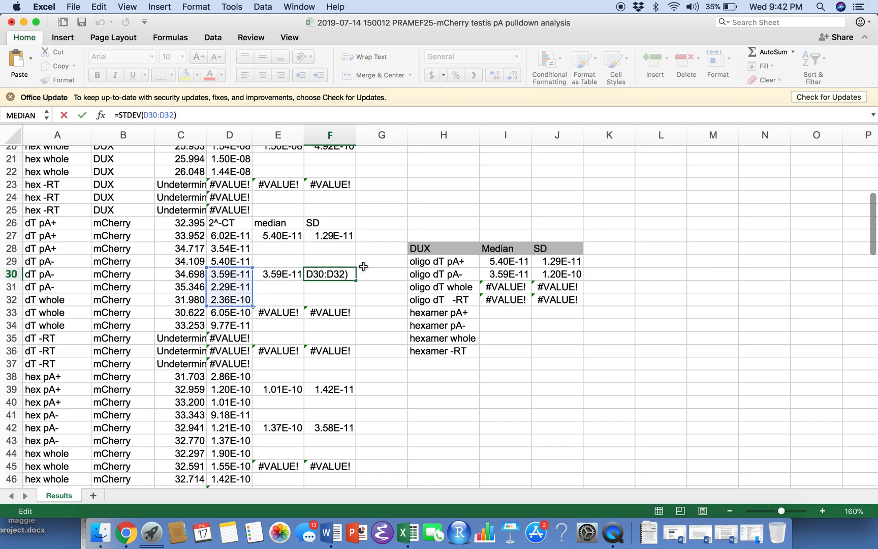
pyautogui.click(391, 239)
# - Undo the chart deletion and the pasting of the block at D26
pyautogui.press('super+z')
pyautogui.press('super+z')
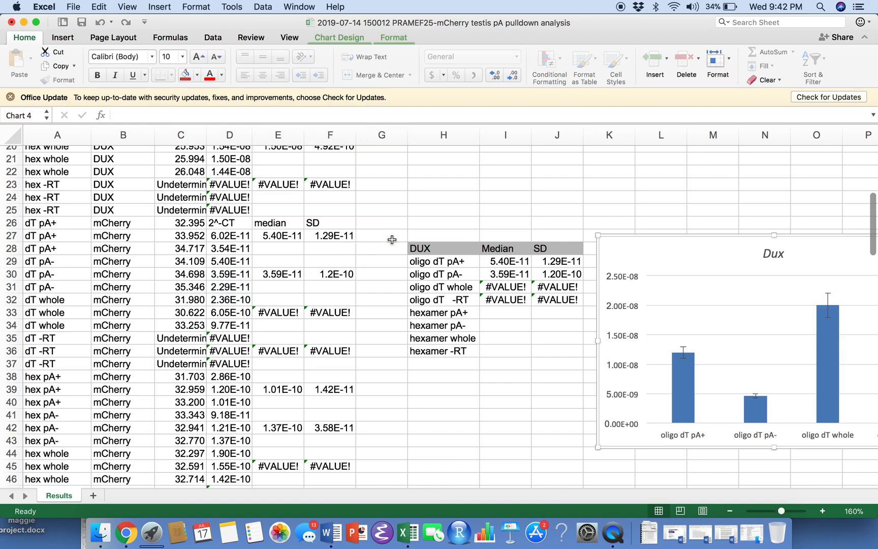
pyautogui.press('super+z')
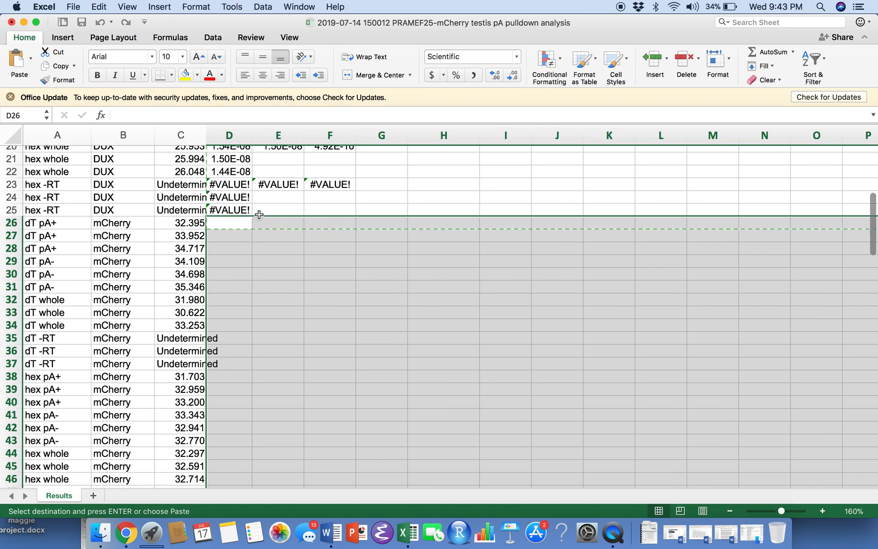
# - Copy D2:J25, without the header row and chart, and paste it at D26 beside the mCherry rows
pyautogui.scroll(10, 272, 212)
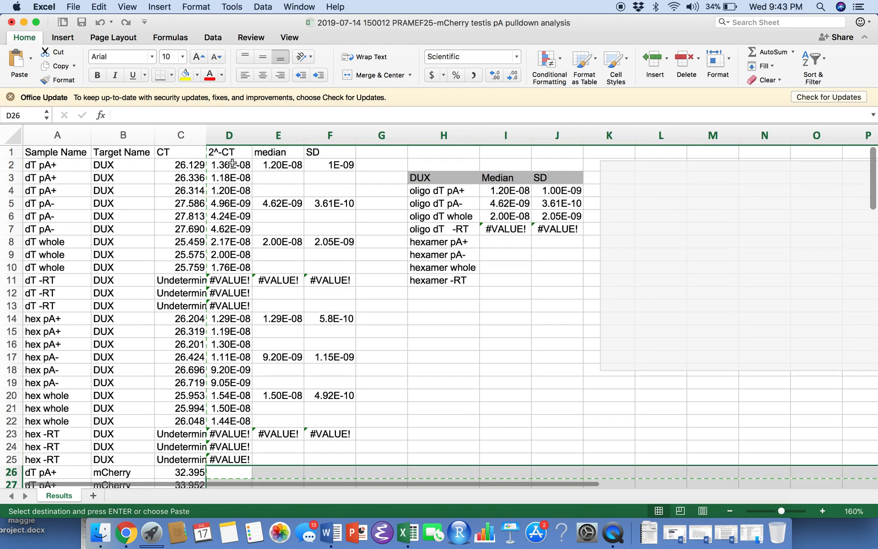
pyautogui.click(232, 163)
pyautogui.moveTo(232, 164)
pyautogui.mouseDown()
pyautogui.moveTo(468, 224)
pyautogui.moveTo(565, 433)
pyautogui.moveTo(562, 473)
pyautogui.moveTo(570, 462)
pyautogui.mouseUp()
pyautogui.press('super+c')
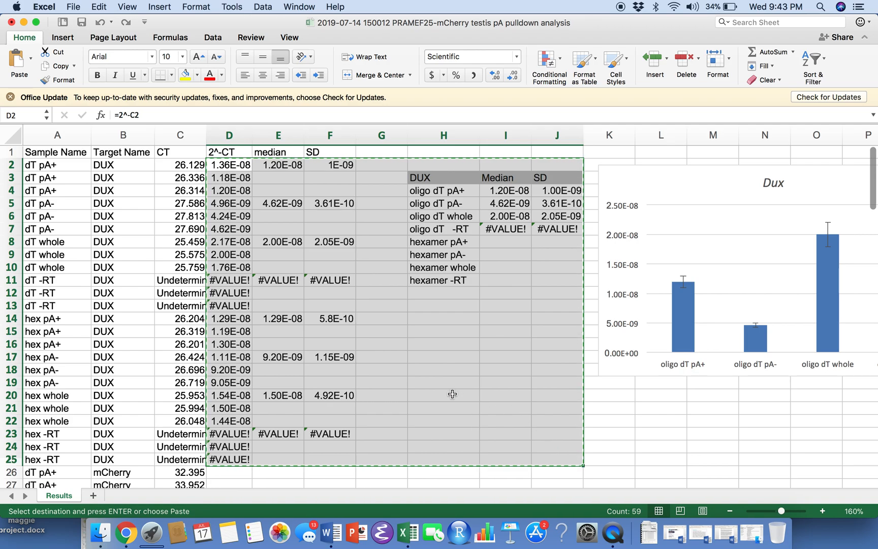
pyautogui.scroll(-5, 452, 394)
pyautogui.click(236, 267)
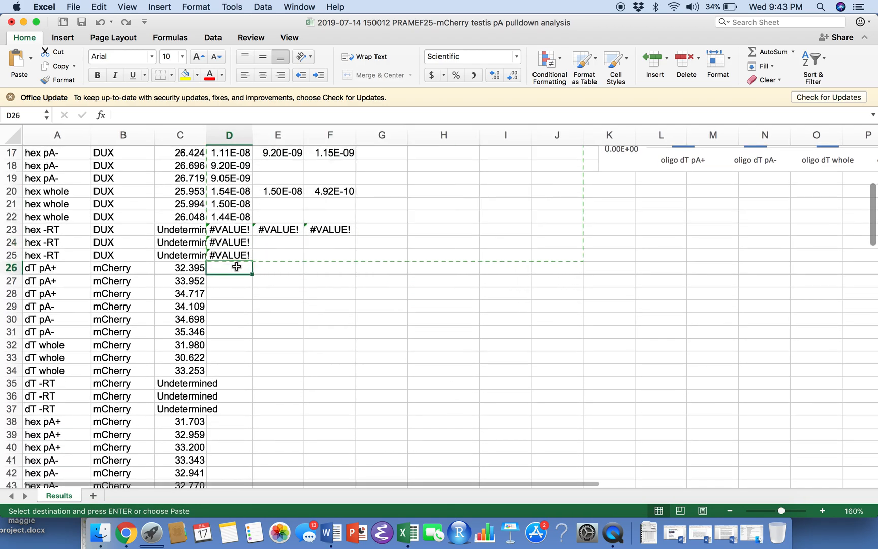
pyautogui.press('super+v')
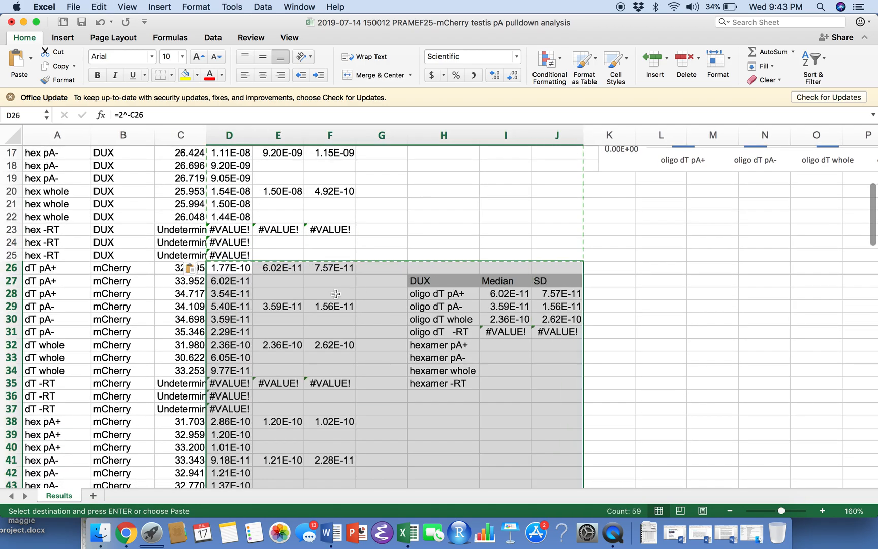
pyautogui.scroll(-4, 364, 306)
pyautogui.click(379, 299)
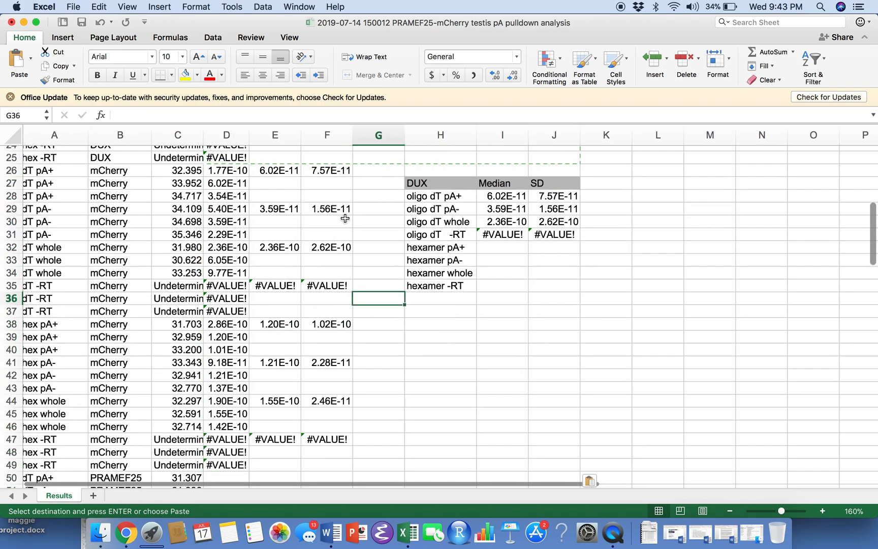
# - Check the cell references of the pasted median formula in E29 and the summary medians in I30 and I31
pyautogui.click(283, 210)
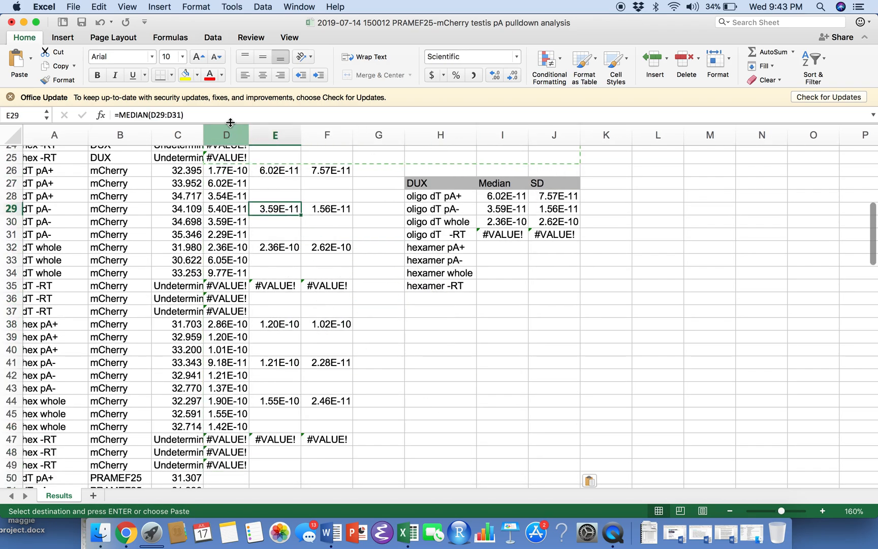
pyautogui.click(230, 120)
pyautogui.press('Return')
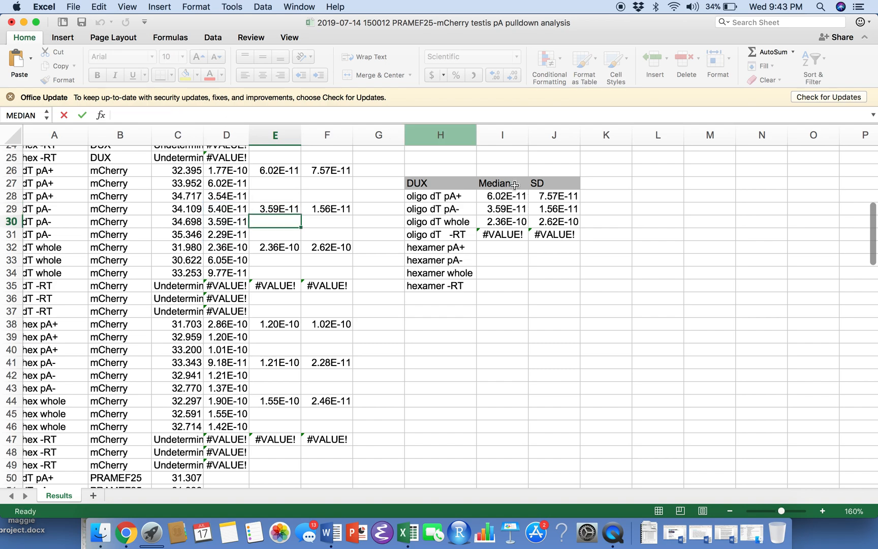
pyautogui.press('Right')
pyautogui.press('Right')
pyautogui.press('Right')
pyautogui.press('Right')
pyautogui.click(402, 115)
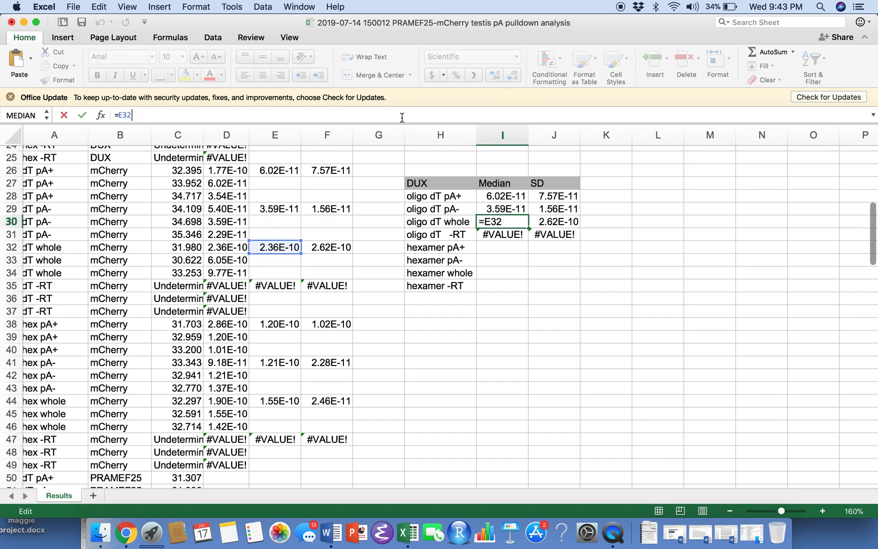
pyautogui.click(501, 234)
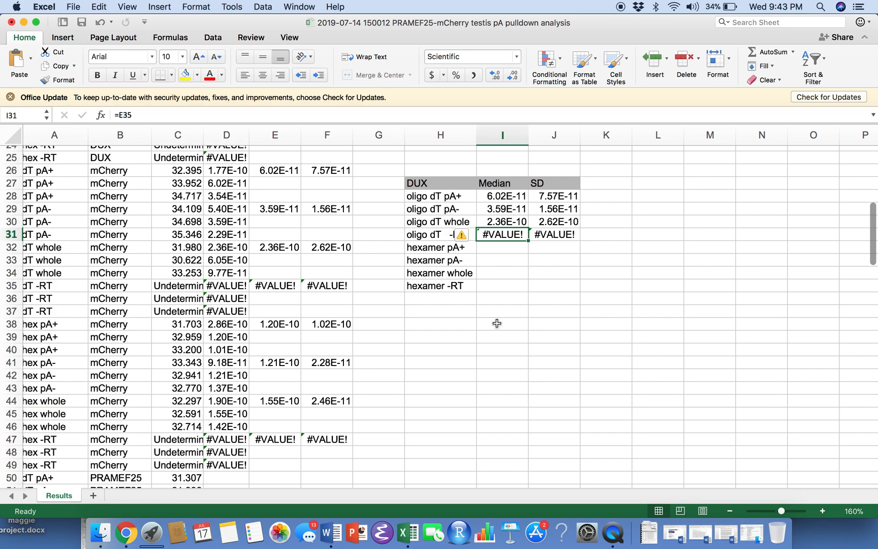
# - Undo the pasting of the DUX formulas and summary table into the mCherry rows
pyautogui.press('super+z')
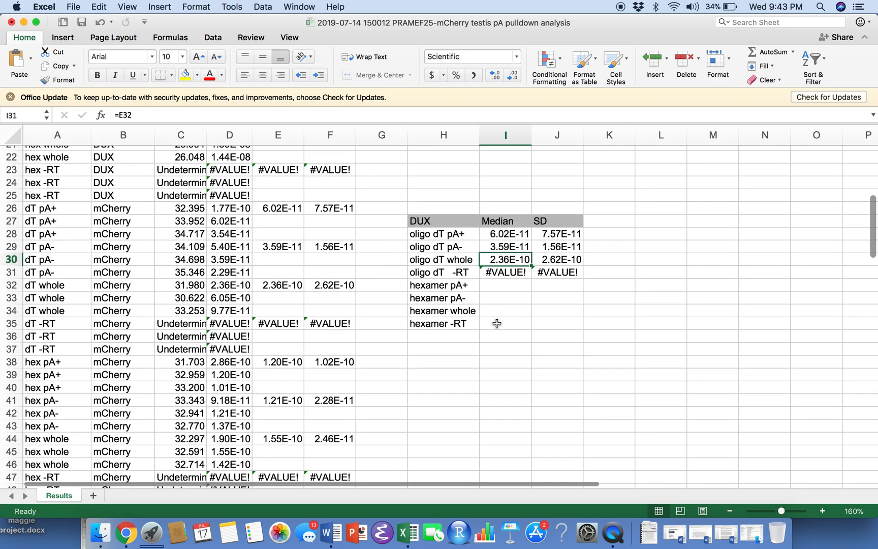
pyautogui.press('super+z')
pyautogui.press('super+z')
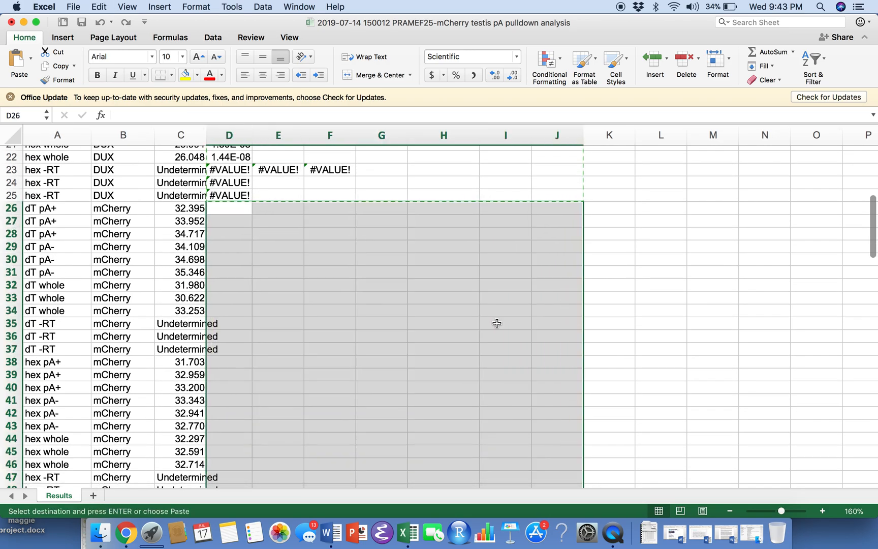
pyautogui.scroll(6, 497, 323)
pyautogui.scroll(-5, 497, 323)
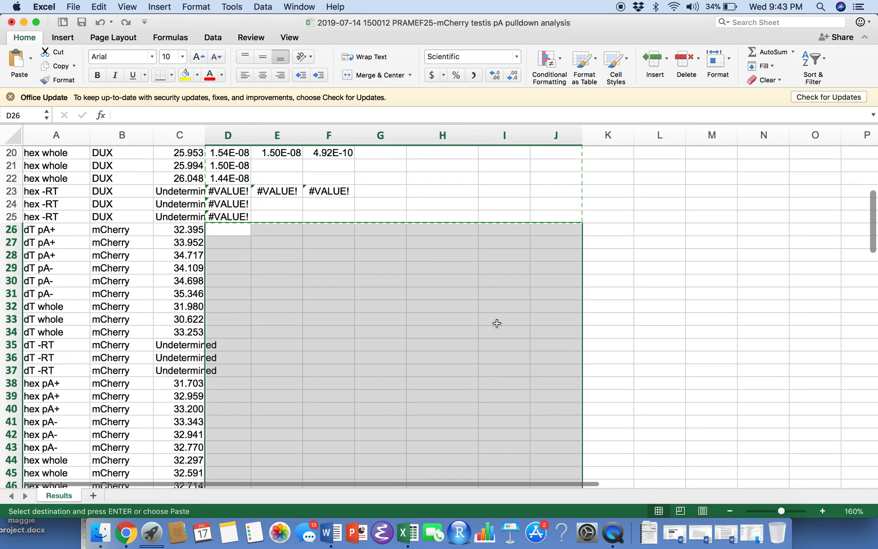
# - Compute 2^-CT for the first mCherry row by entering =2^-C26 in D26
pyautogui.click(329, 258)
pyautogui.click(232, 229)
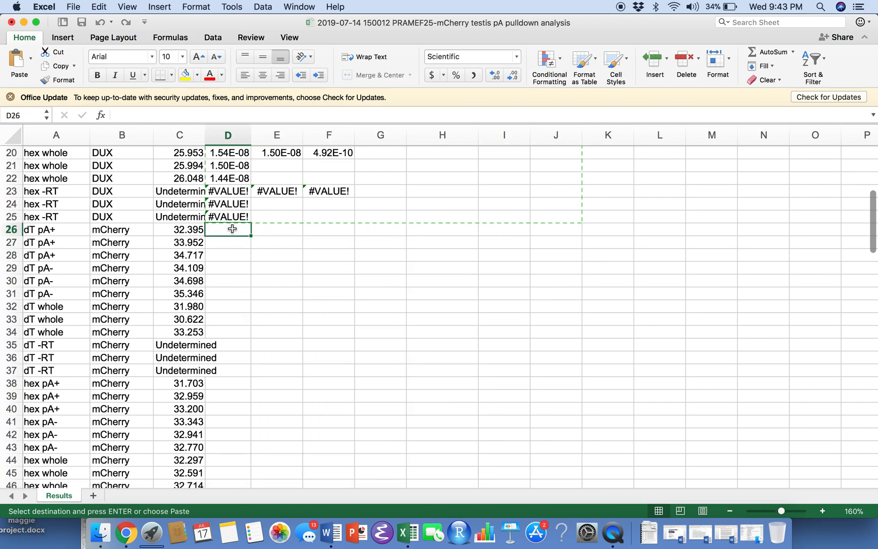
pyautogui.write('=2')
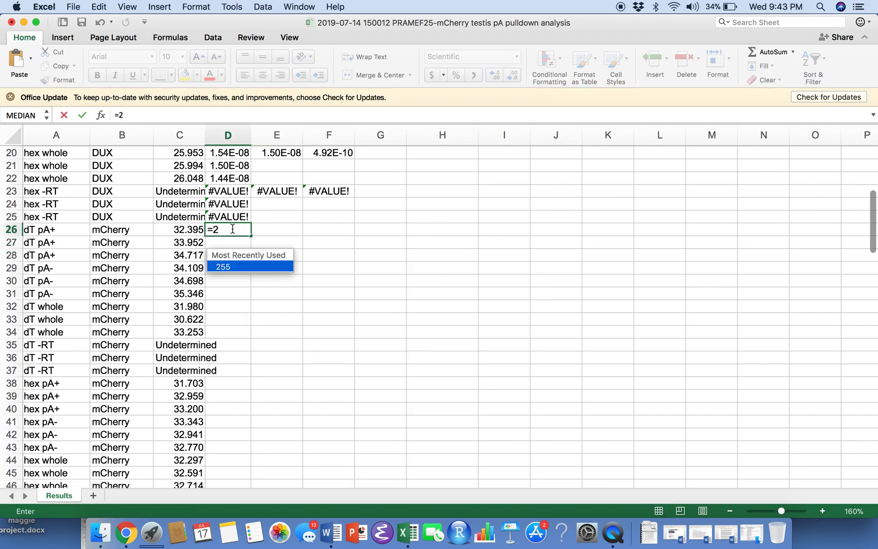
pyautogui.write('^-')
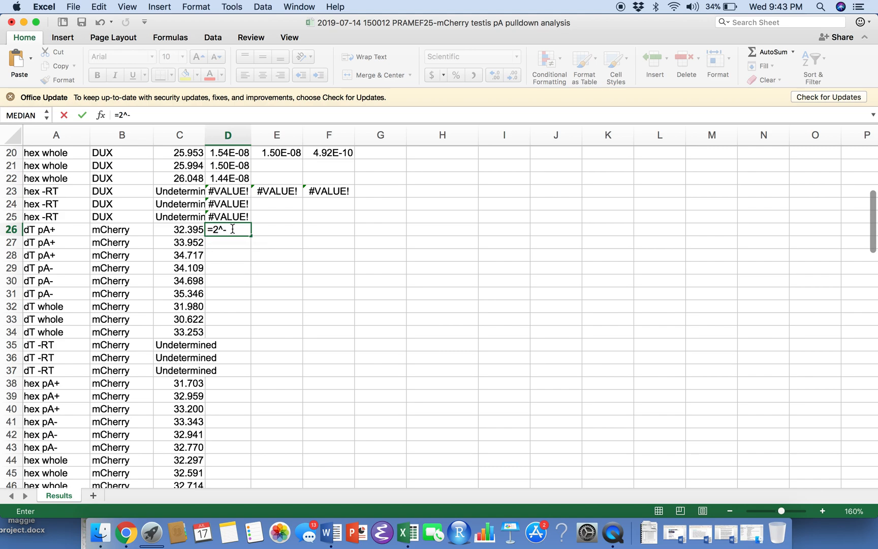
pyautogui.click(186, 230)
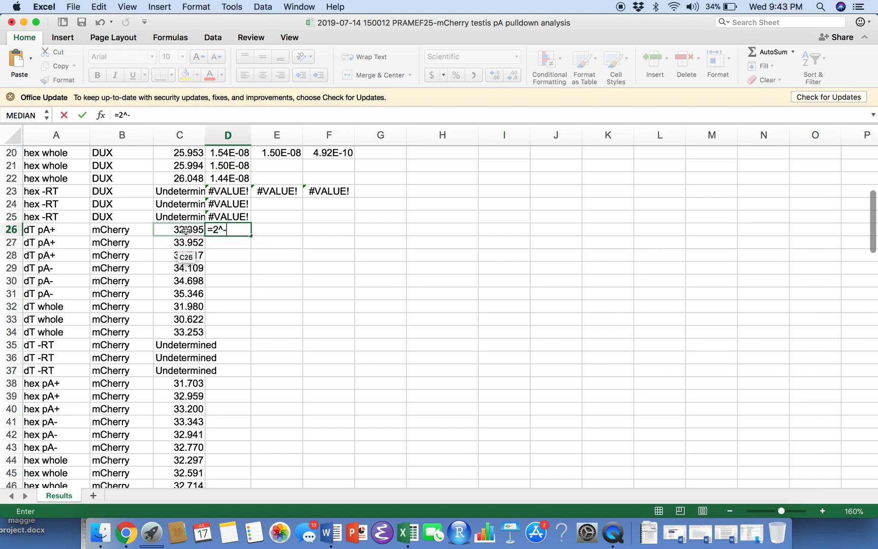
pyautogui.click(186, 230)
pyautogui.press('Return')
# - Abandon the formula started in E26 and clear the 2^-CT formula from D26
pyautogui.click(282, 229)
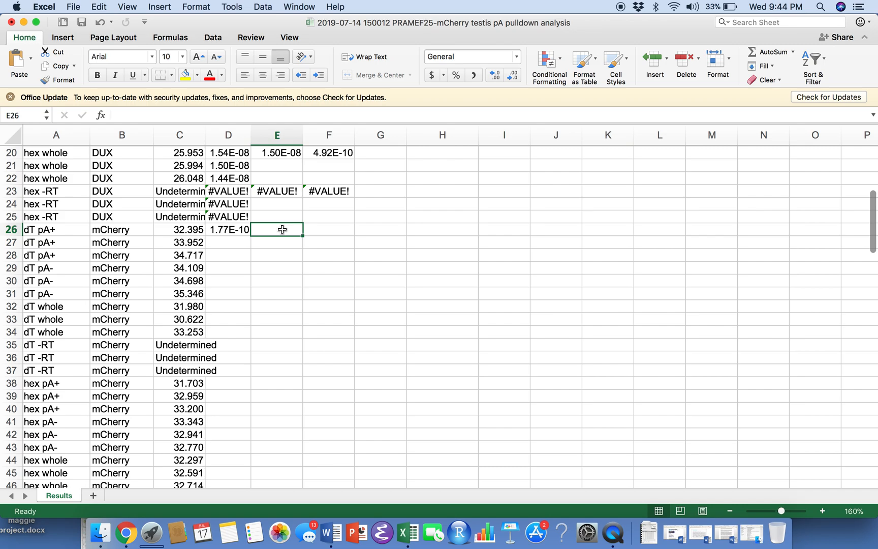
pyautogui.write('=')
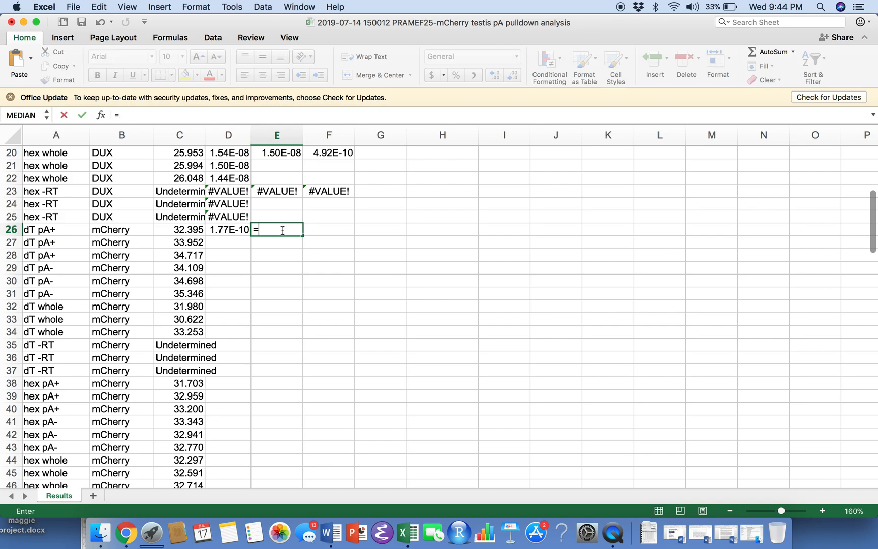
pyautogui.press('Escape')
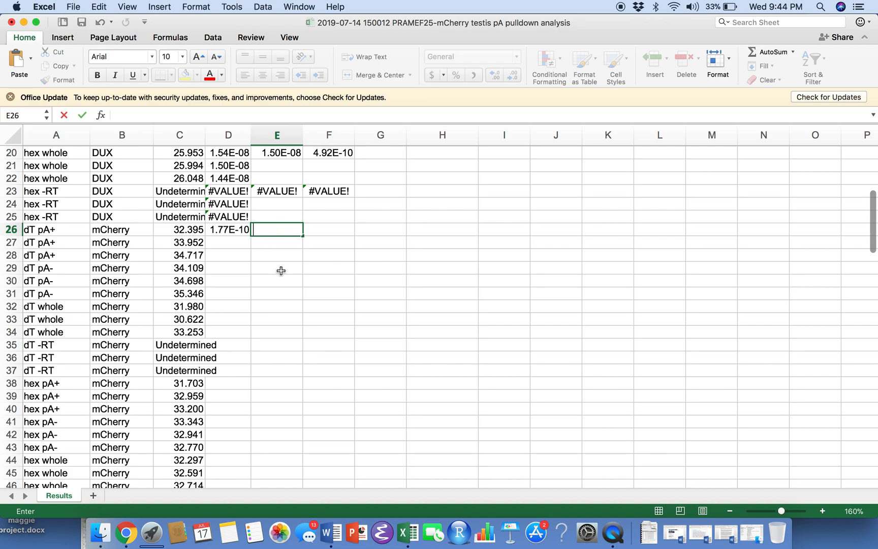
pyautogui.press('Escape')
pyautogui.click(229, 229)
pyautogui.press('Delete')
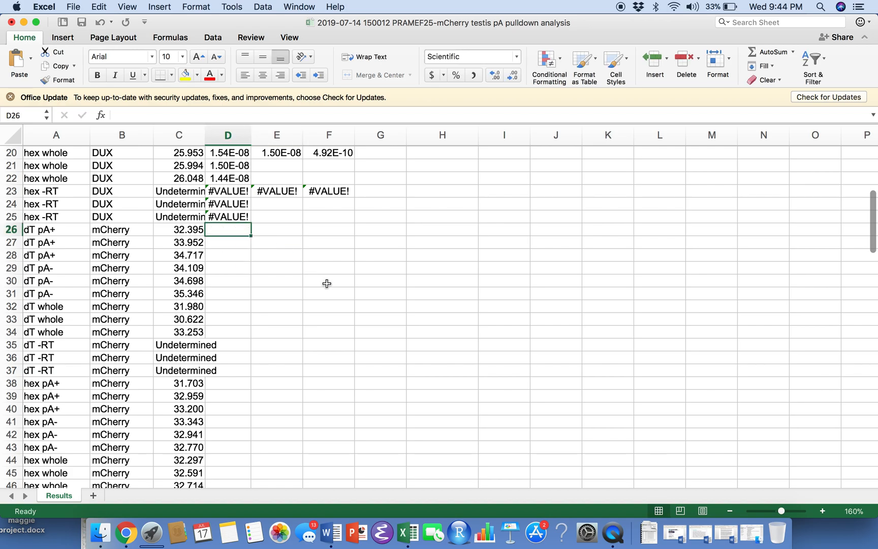
pyautogui.scroll(10, 327, 284)
pyautogui.click(450, 294)
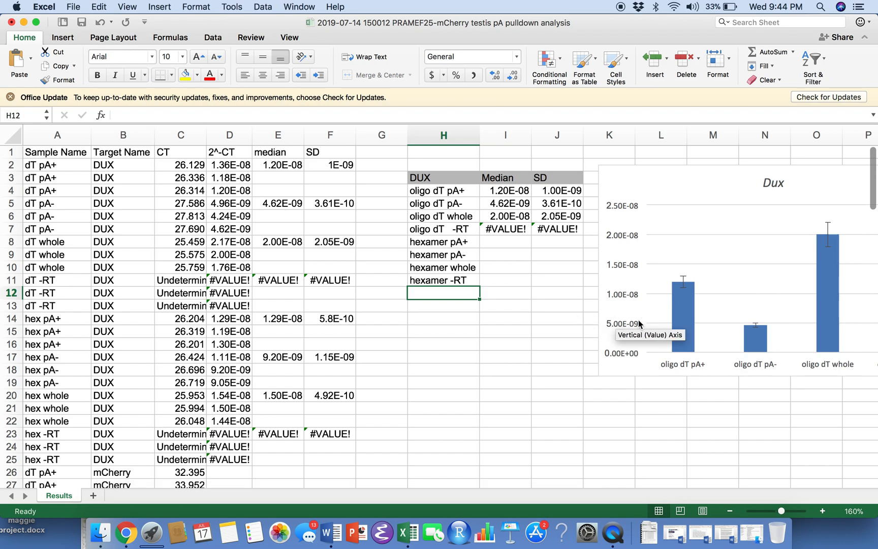
pyautogui.click(442, 342)
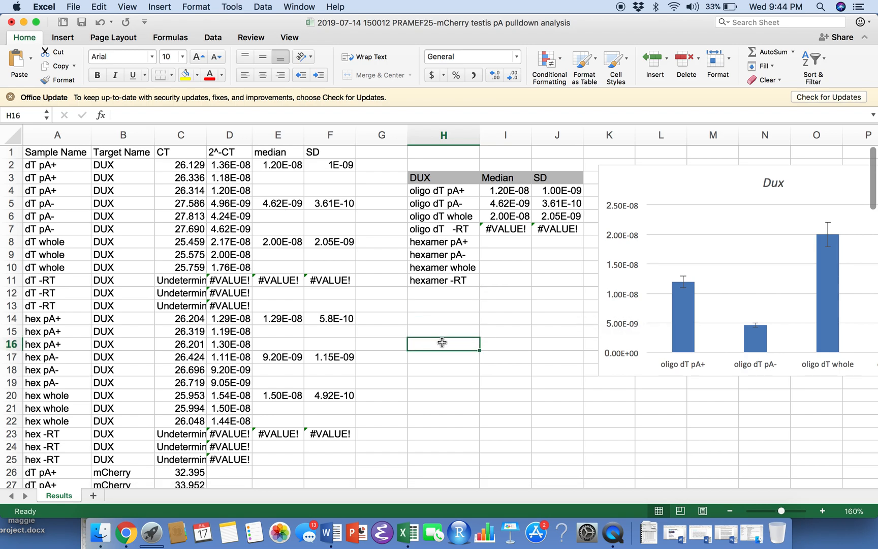